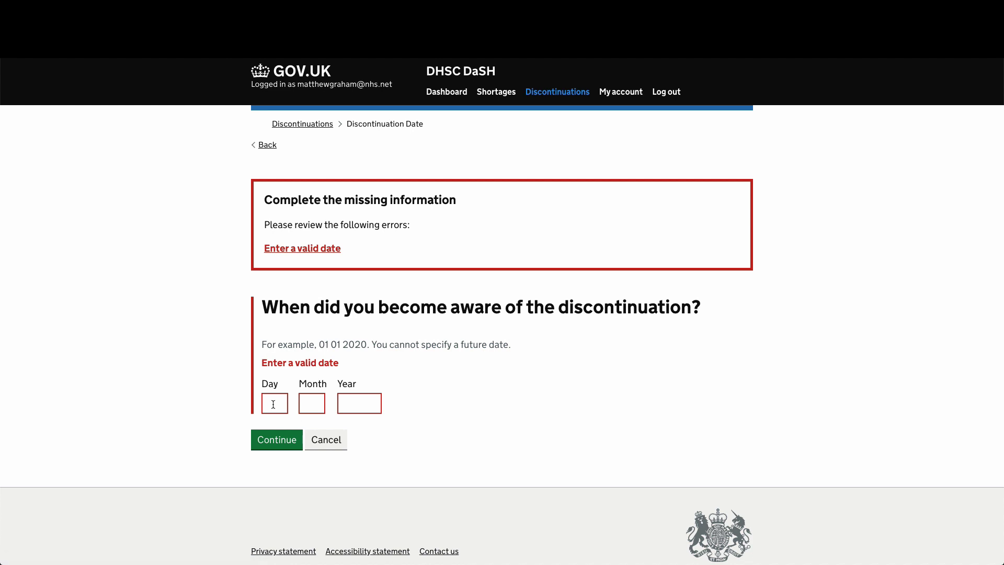
- Enter 1 as the day and 10 as the month of the awareness date
click(273, 406)
text(1)
key(Tab)
text(10)
key(Tab)
- Complete the awareness date with year 2020, submit it, and review the empty contacts page
text(2020)
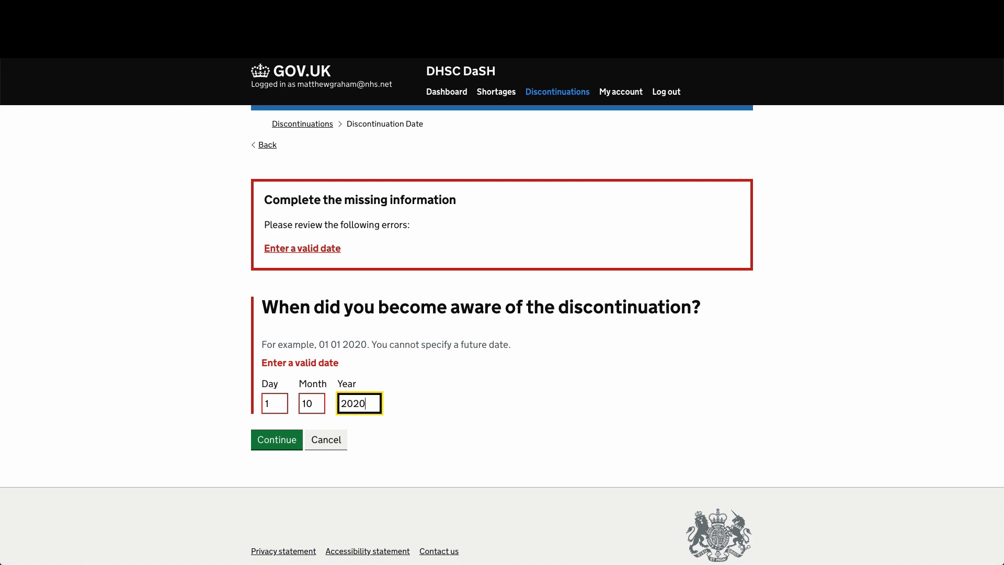
click(287, 439)
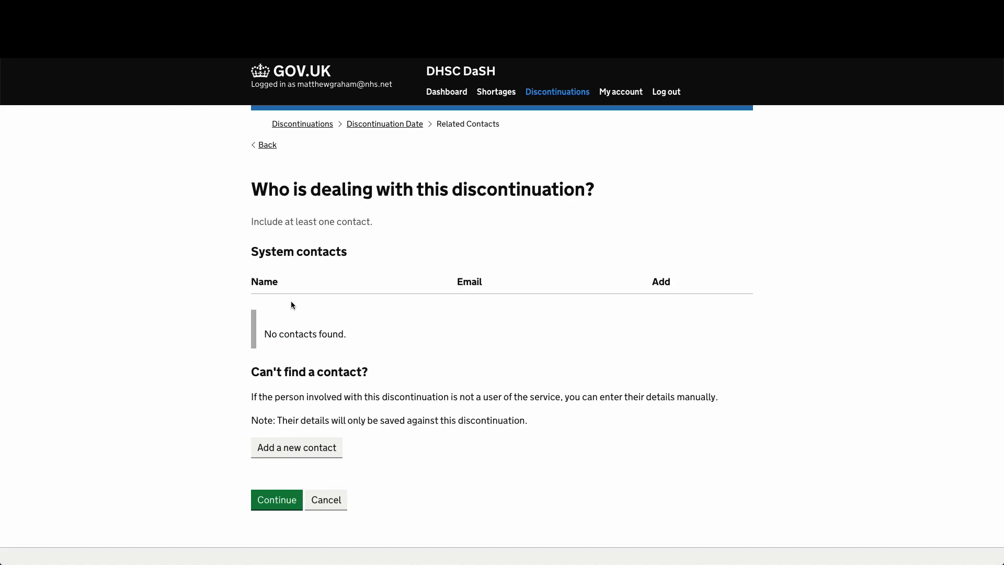
scroll(304, 300, down, 2)
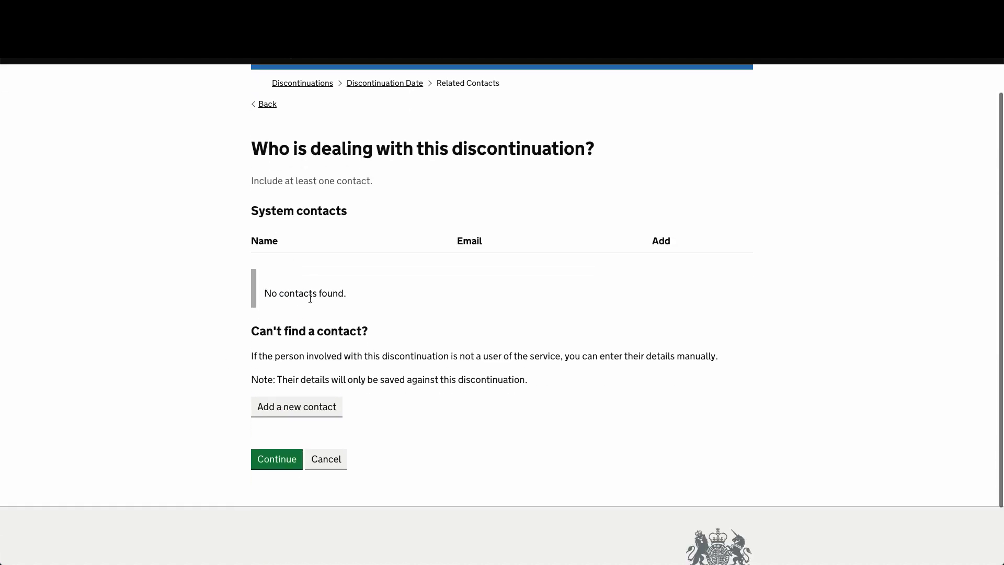
scroll(310, 301, up, 2)
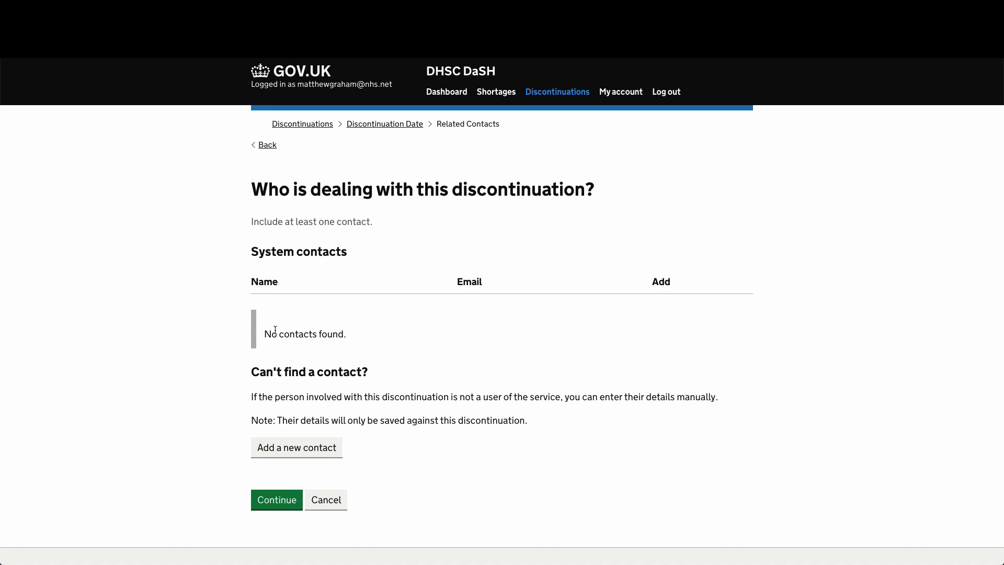
drag(263, 334, 347, 331)
click(360, 331)
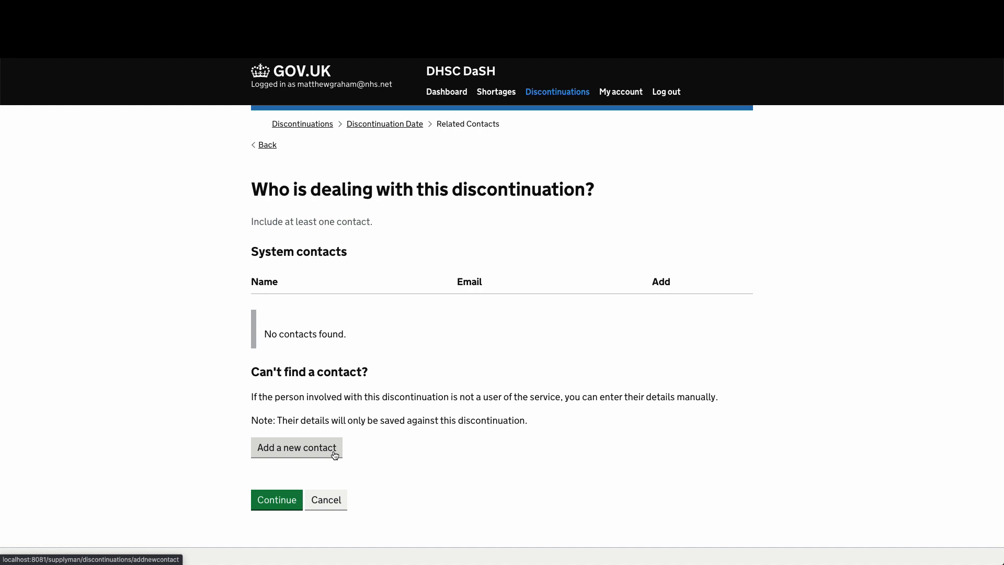
- Add a contact by hand with the person's first name, last name and e-mail address
click(292, 452)
click(323, 241)
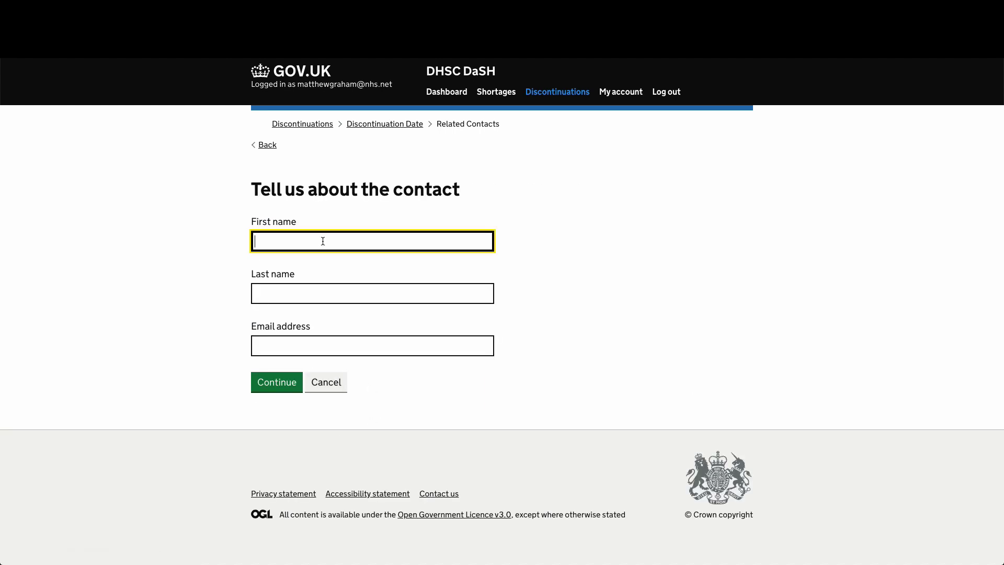
key(Tab)
key(Tab)
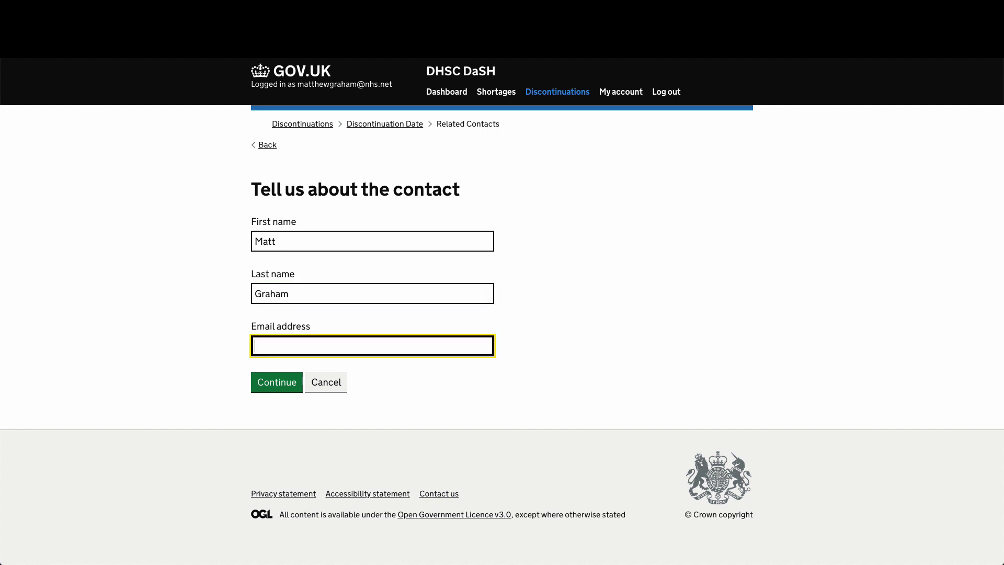
click(274, 380)
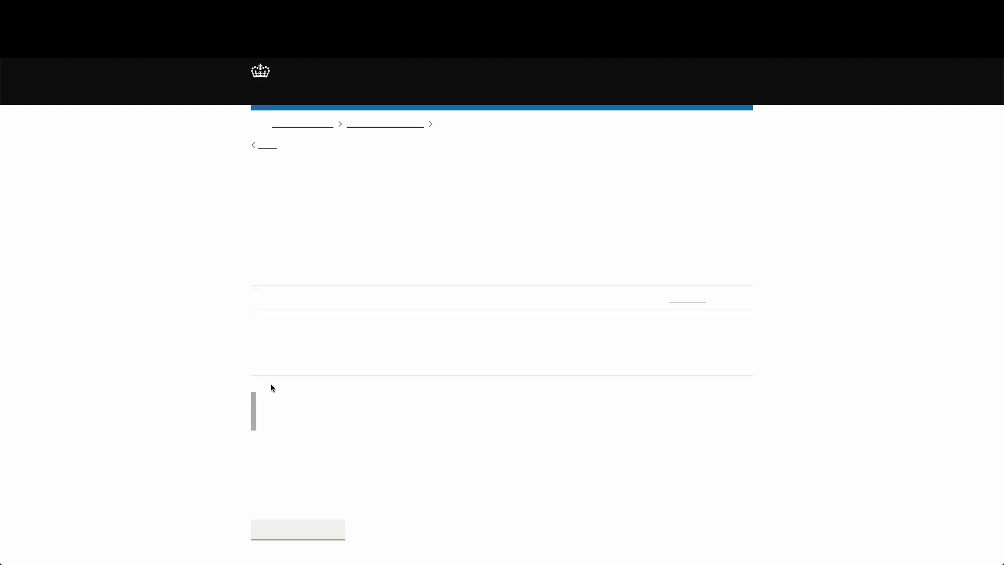
scroll(309, 336, down, 1)
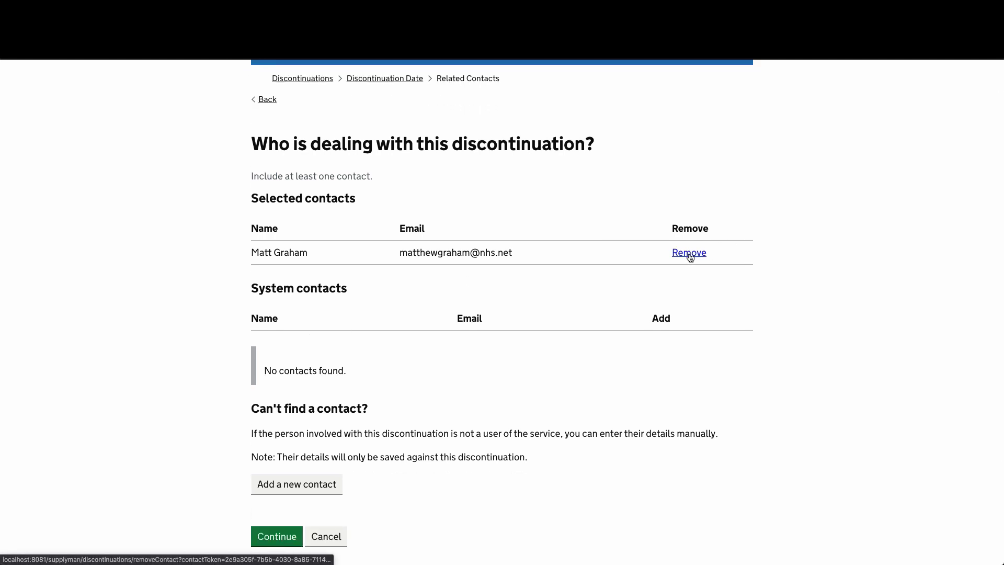
scroll(528, 303, down, 3)
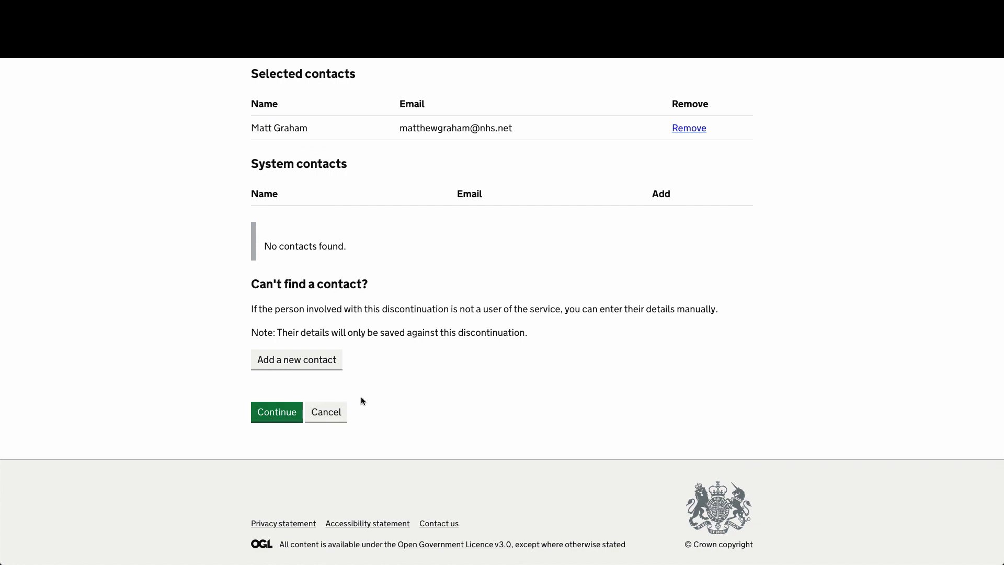
scroll(360, 400, up, 2)
scroll(369, 298, down, 1)
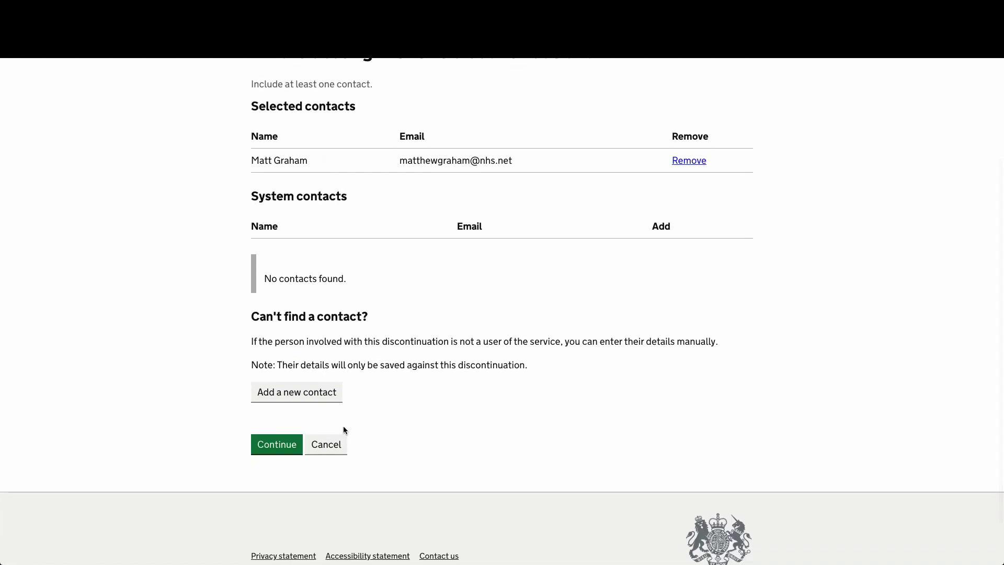
- Search the product list for paracetamol
click(278, 448)
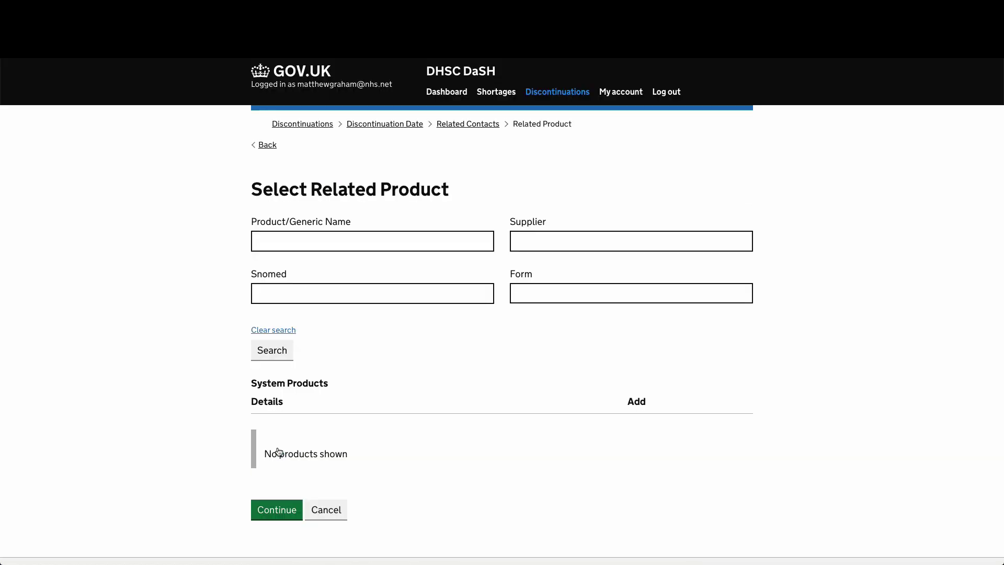
click(387, 236)
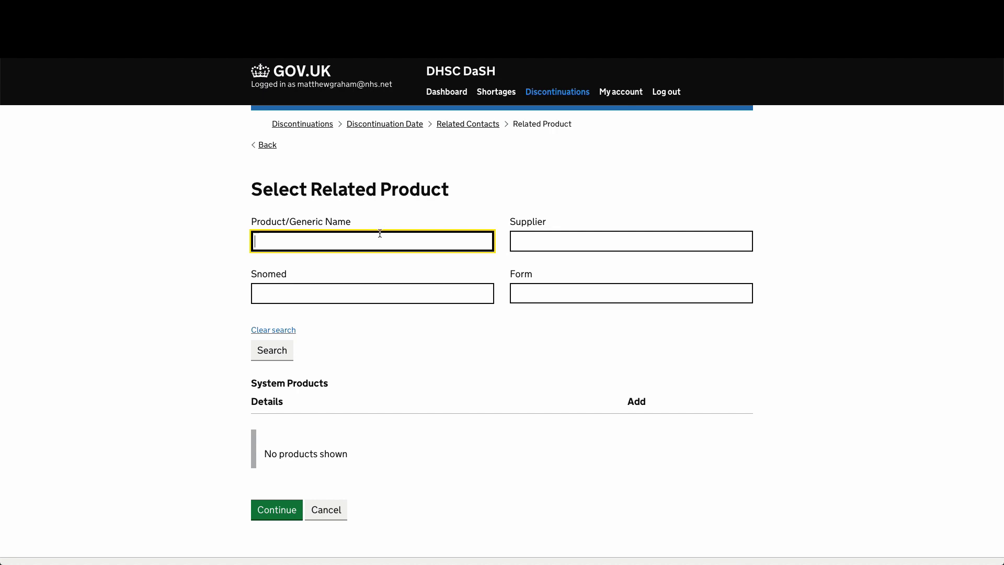
text(paracetamol)
key(Return)
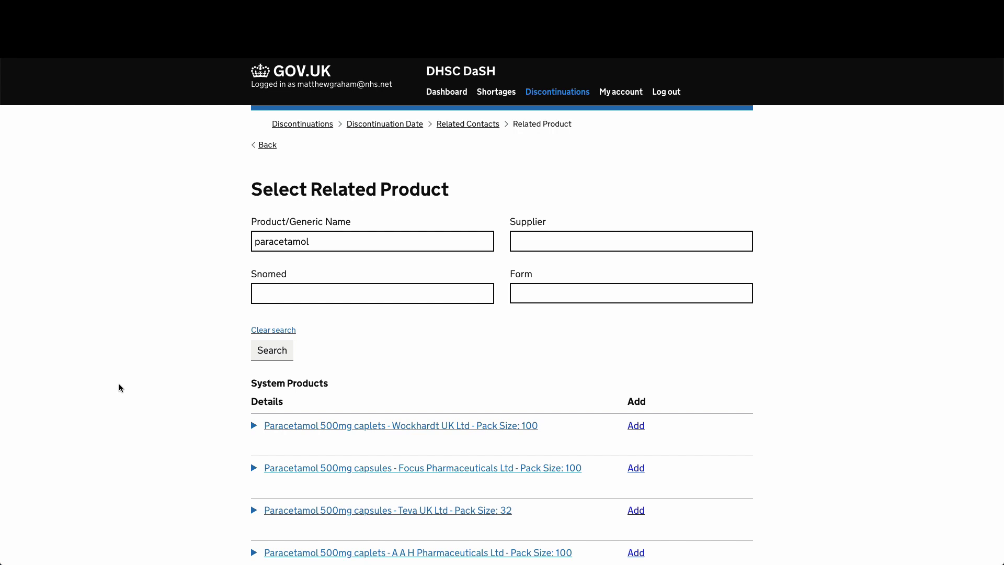
- Compare result details and add Teva UK Ltd paracetamol 500mg capsules, pack size 32
scroll(124, 388, down, 3)
click(451, 359)
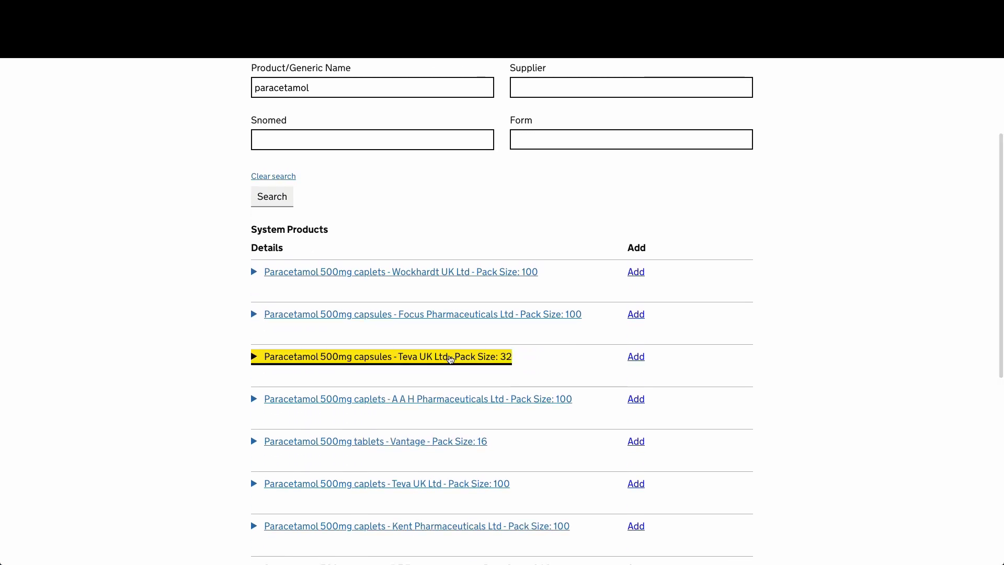
scroll(386, 362, down, 1)
click(401, 261)
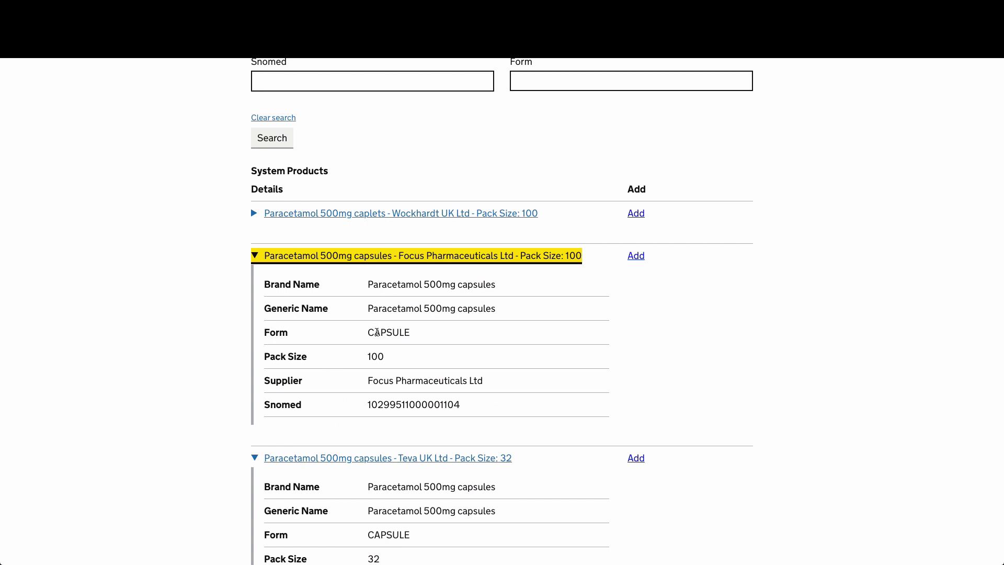
click(385, 262)
click(314, 299)
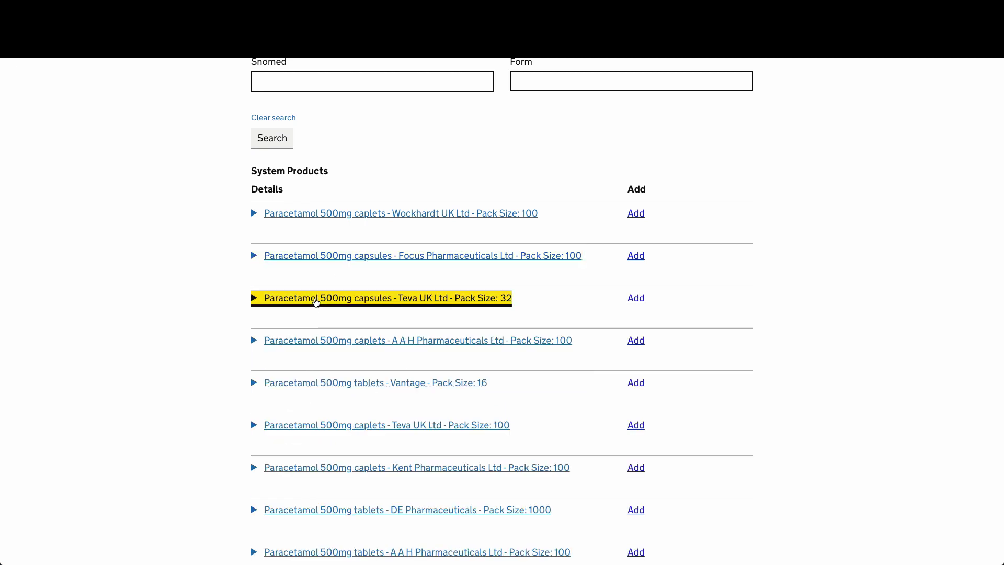
click(360, 339)
click(403, 293)
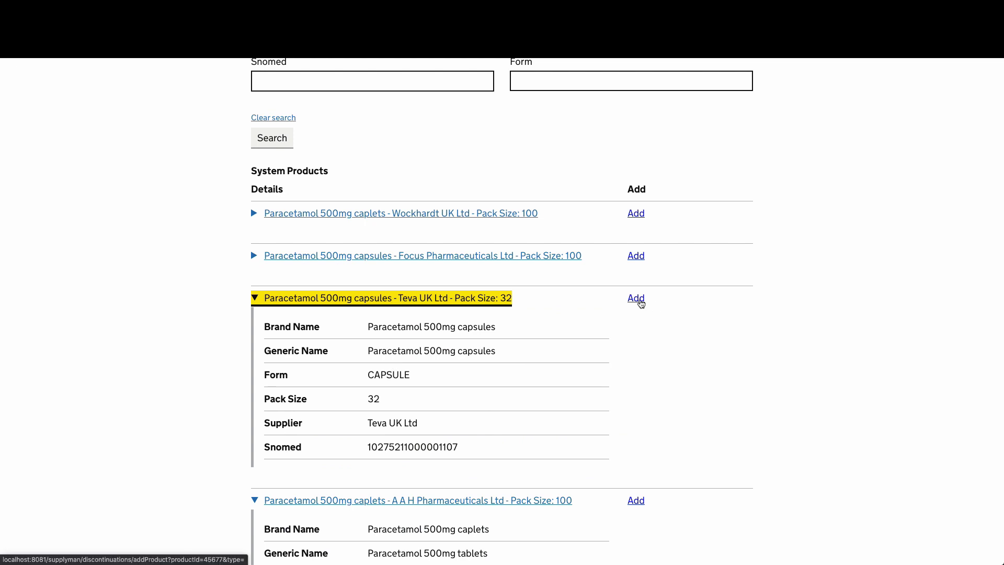
click(639, 302)
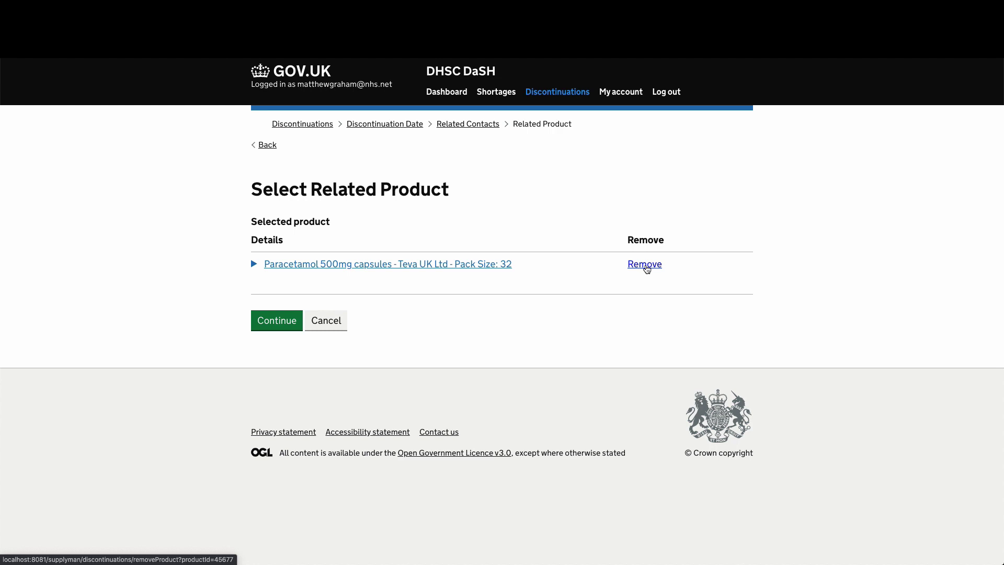
- Remove the Teva product, search paracetamol again, re-add the Teva 32-capsule pack and continue
click(646, 269)
click(349, 244)
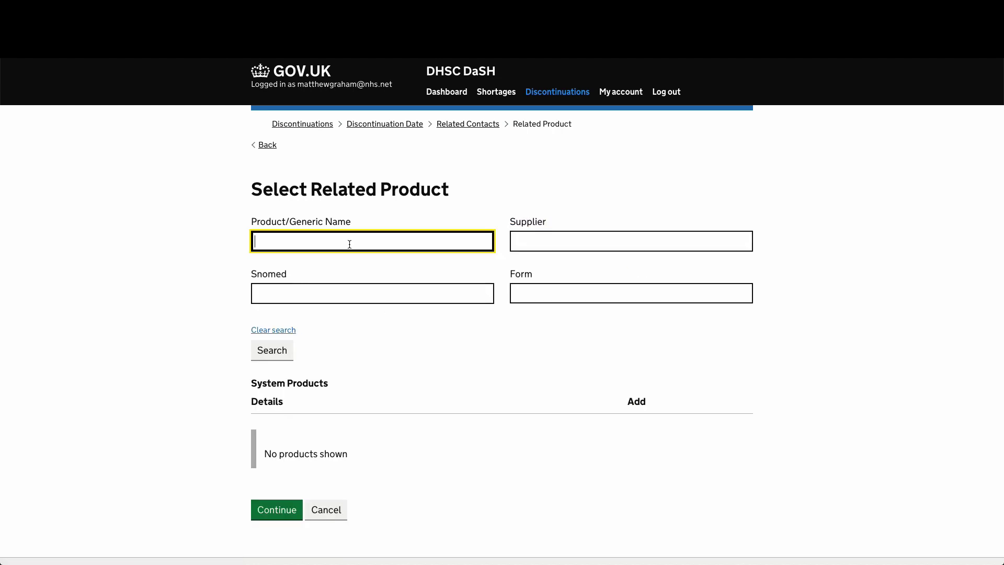
text(paracetamol)
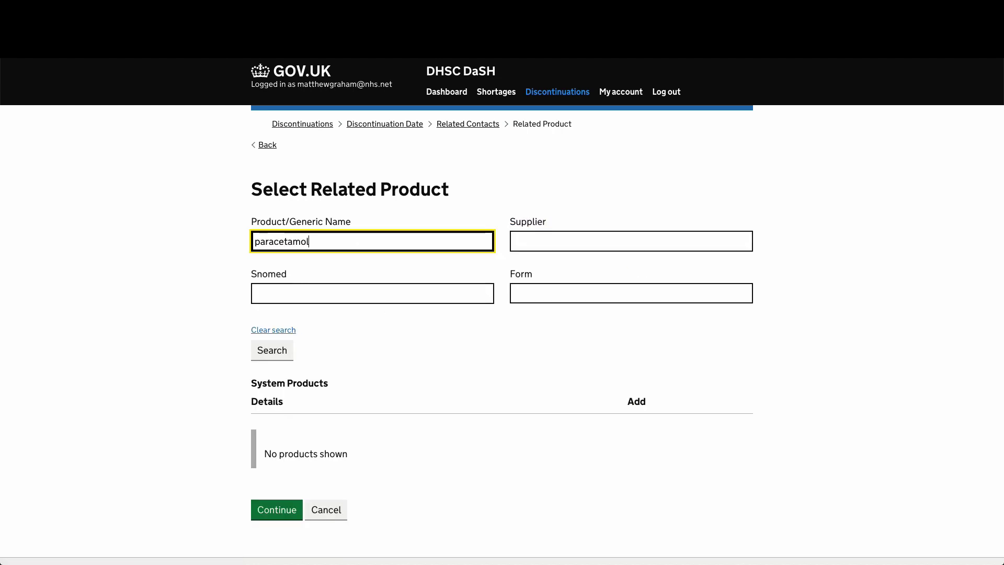
key(Return)
scroll(442, 448, down, 3)
click(638, 433)
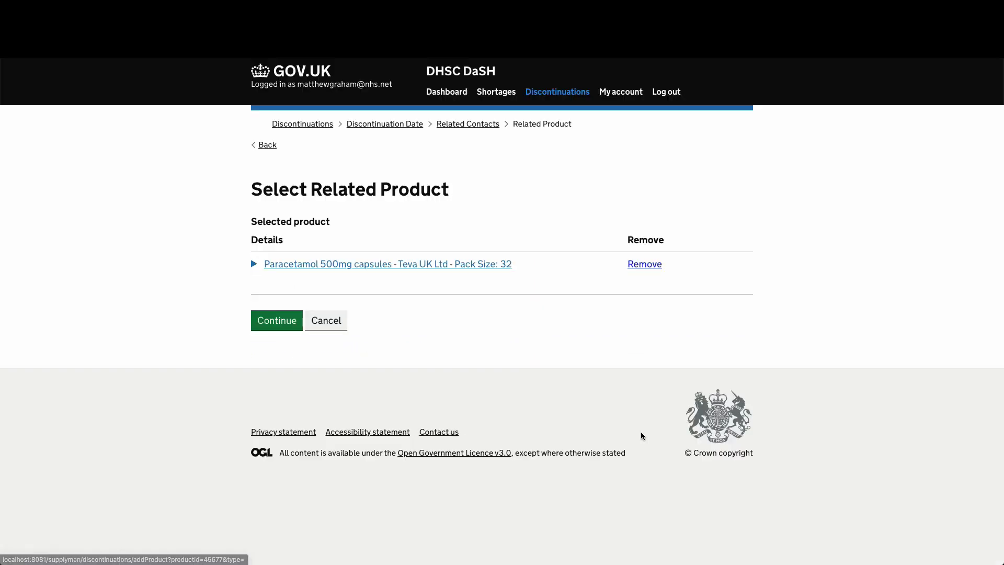
click(276, 320)
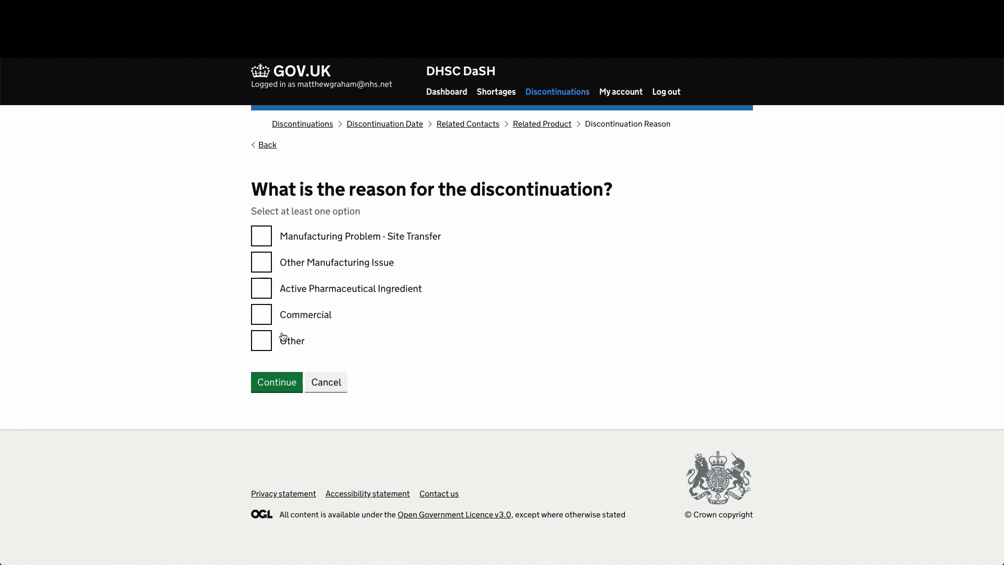
- Select Manufacturing Problem - Site Transfer as the reason instead of Other, and continue
click(278, 340)
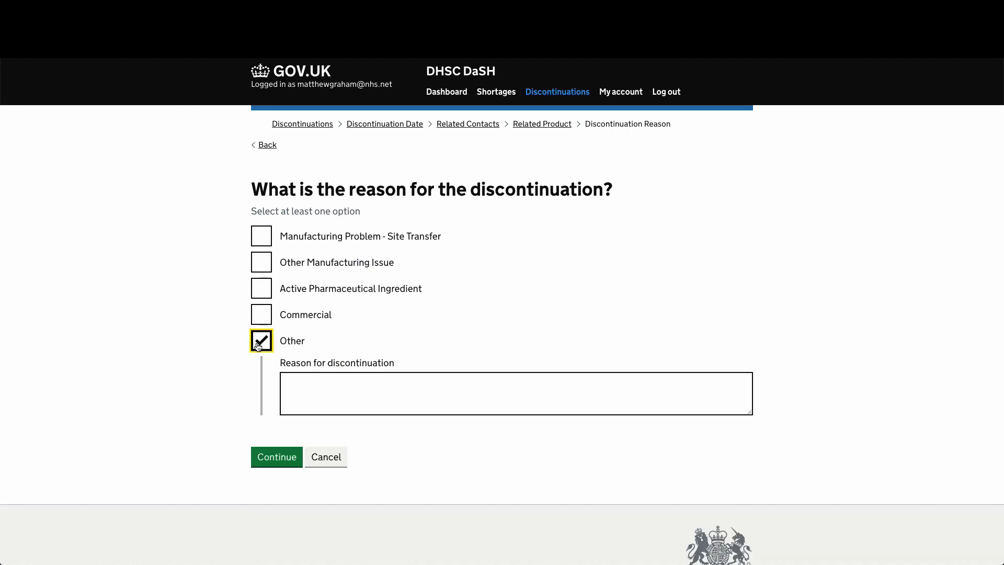
click(375, 379)
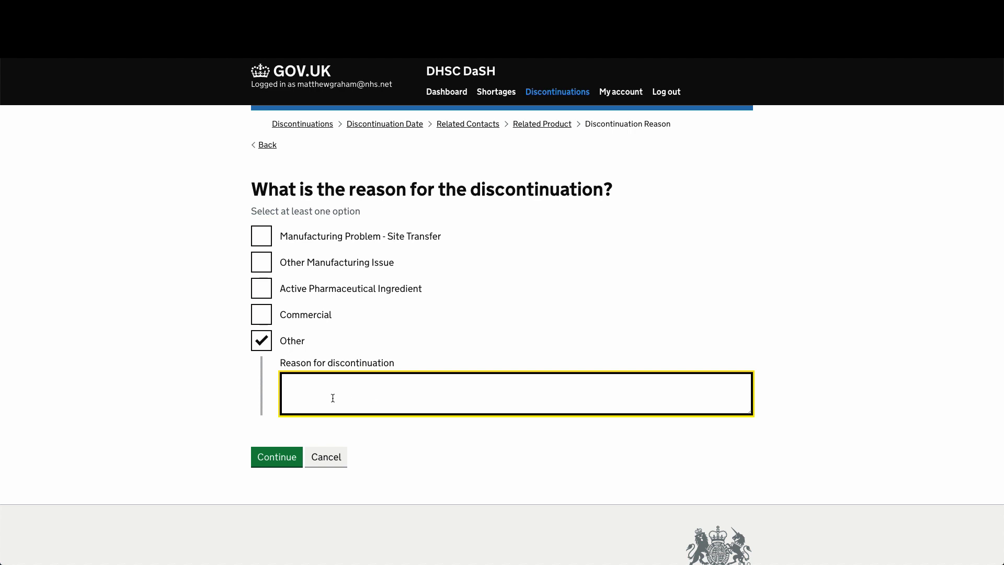
click(260, 342)
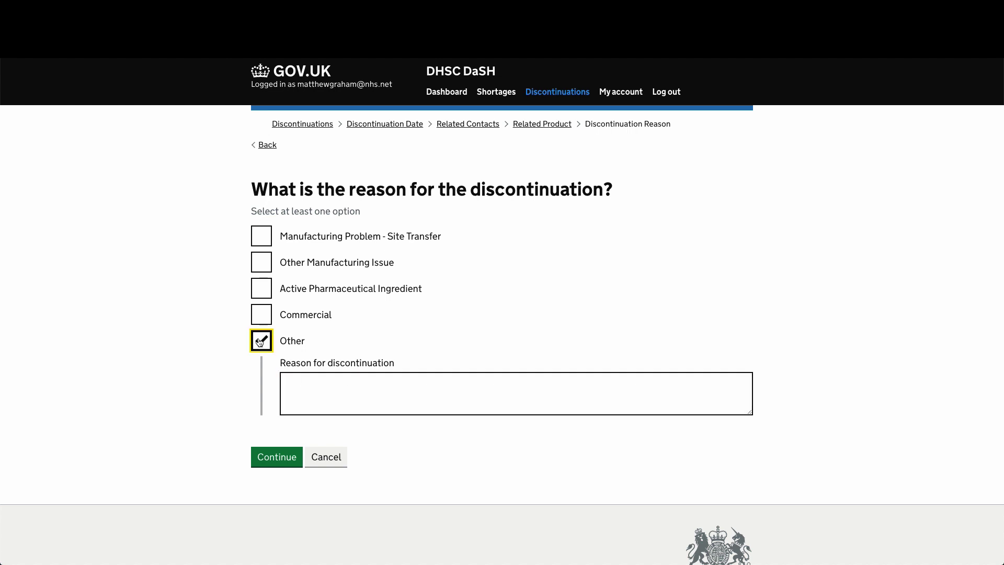
click(262, 236)
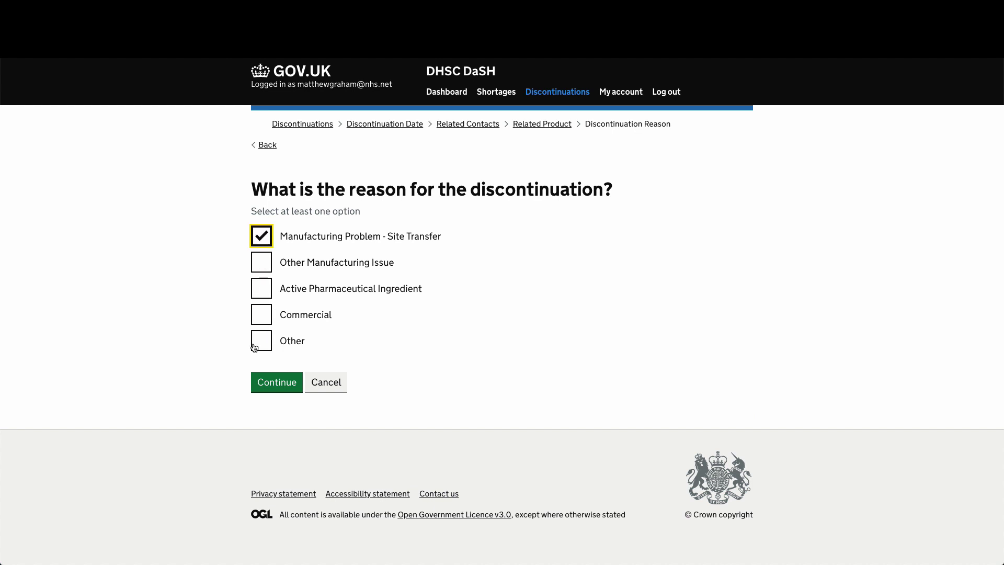
click(276, 384)
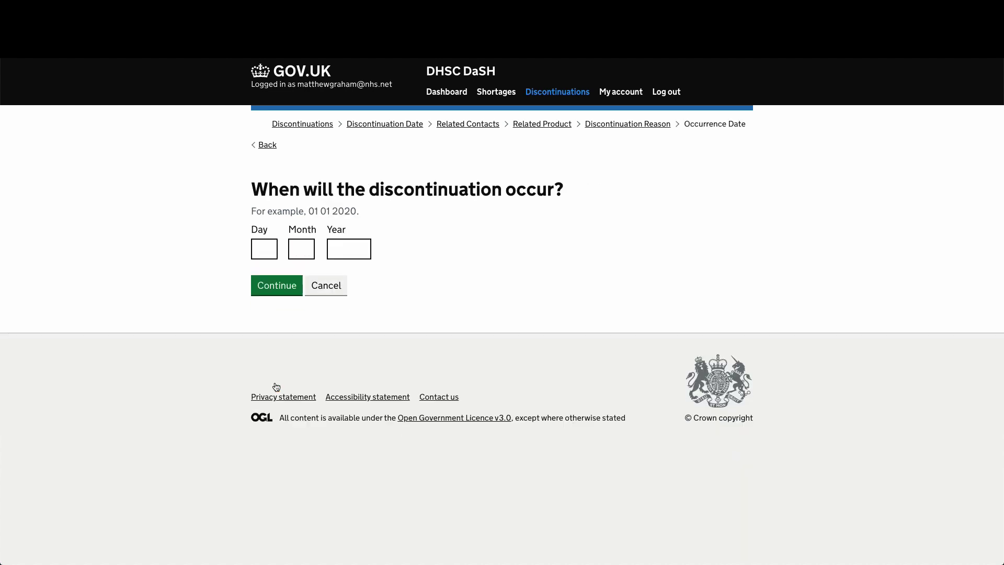
- Set the discontinuation occurrence date to 1 / 10 / 2020
click(269, 249)
text(1)
key(Tab)
text(10)
key(Tab)
text(2020)
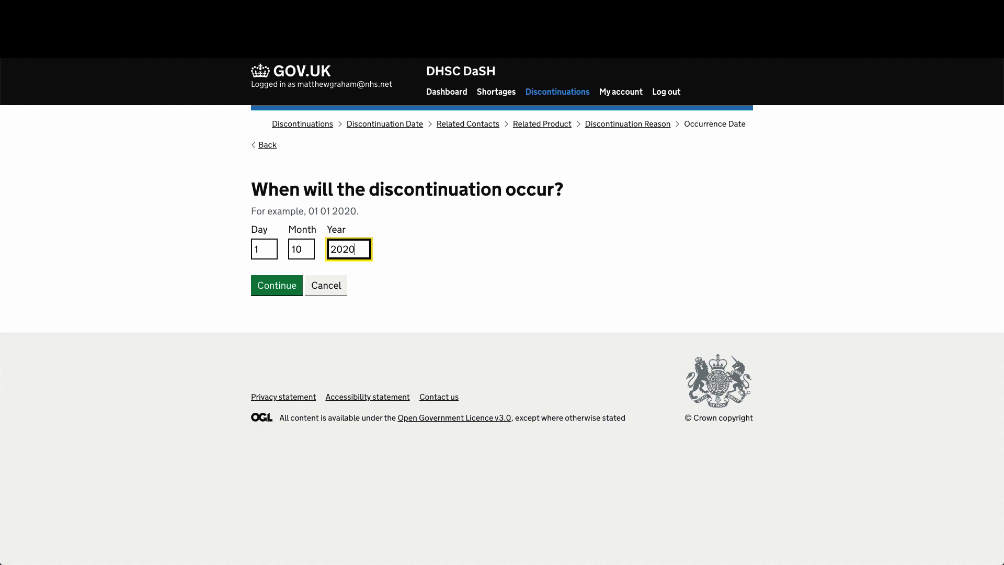
key(Return)
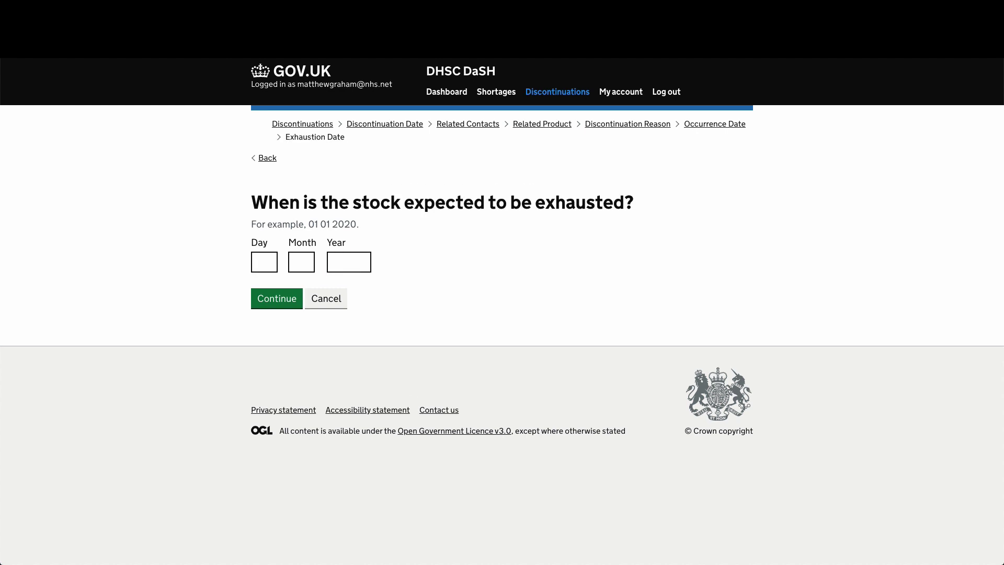
- Set the stock exhaustion date to 1 / 11 / 2020 and continue
click(257, 260)
text(1)
key(Tab)
text(11)
key(Tab)
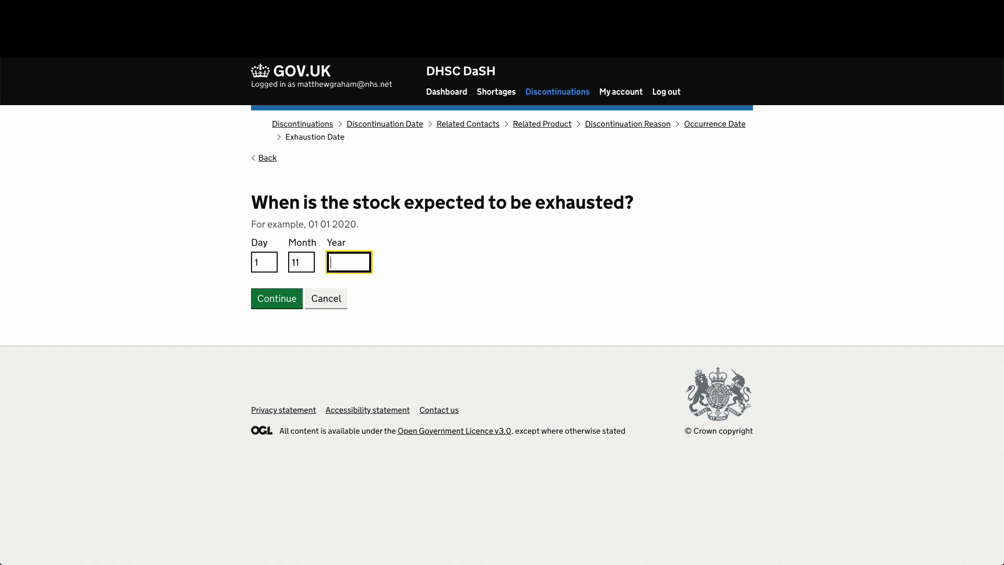
text(2020)
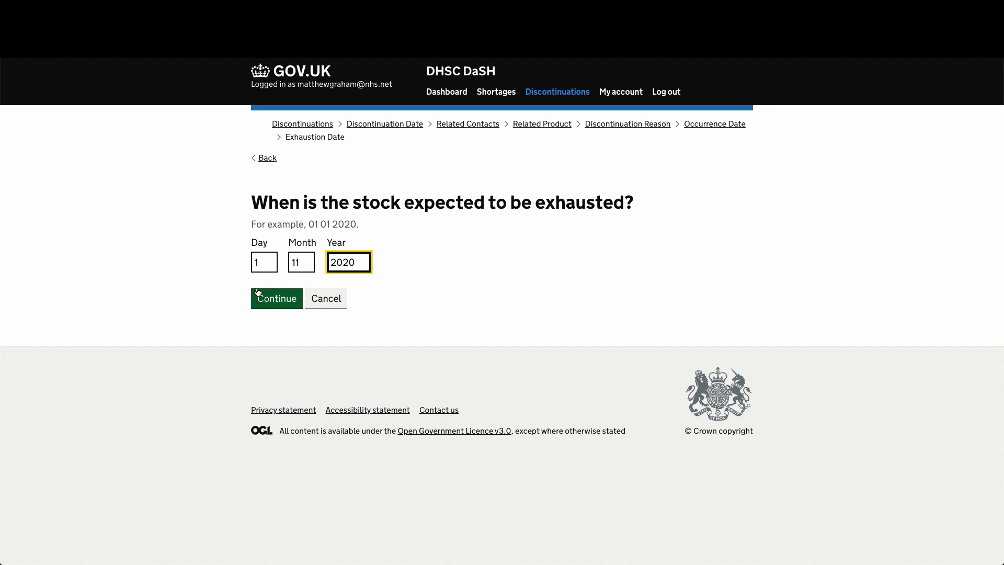
click(265, 304)
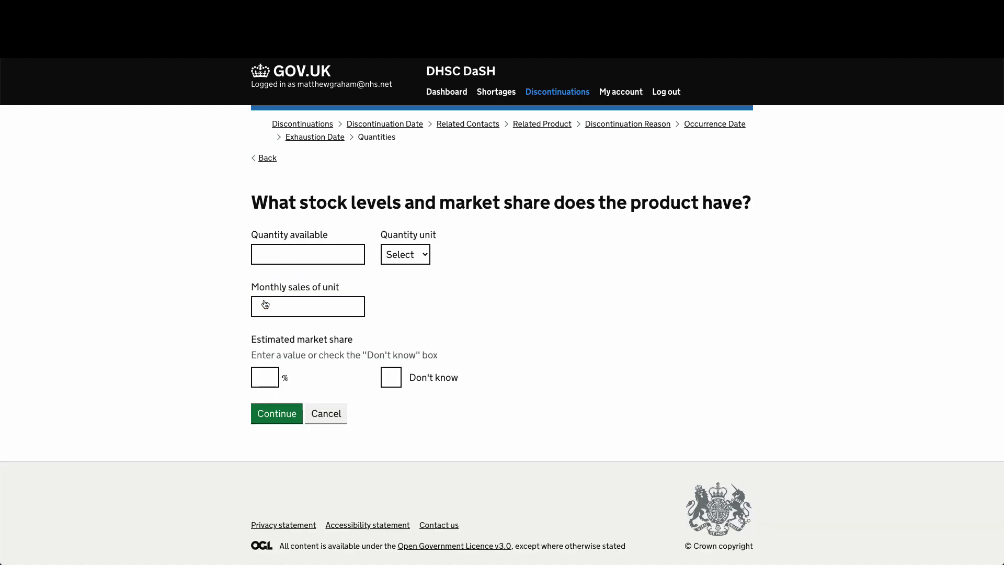
- Enter 250 packs as quantity available and 250 as monthly sales
click(306, 251)
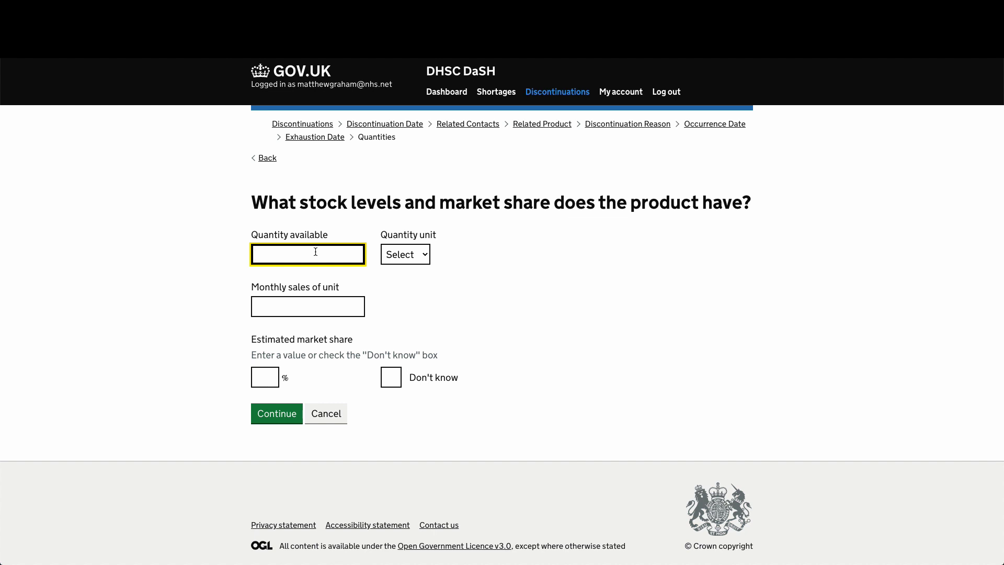
text(250)
click(405, 260)
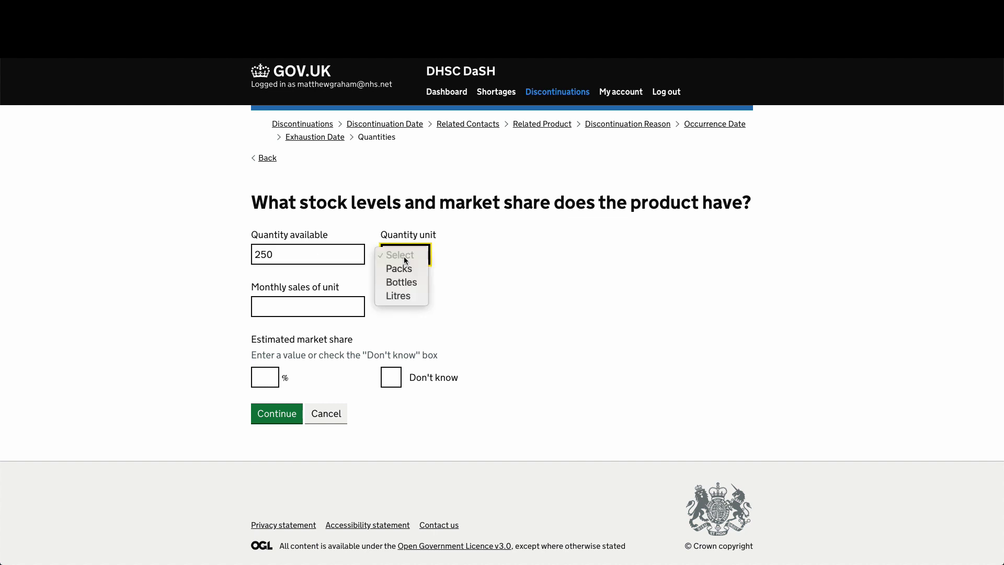
click(400, 269)
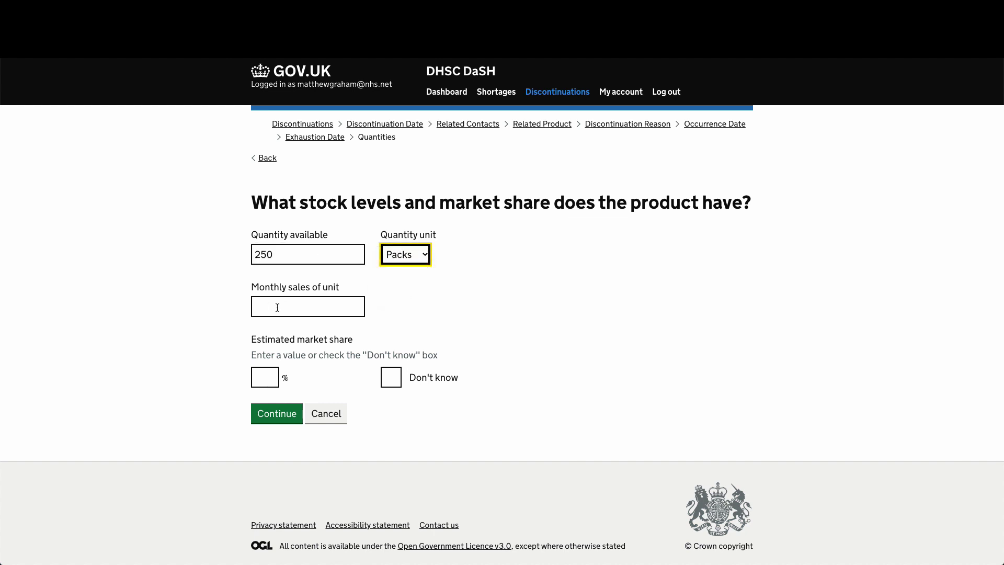
click(278, 309)
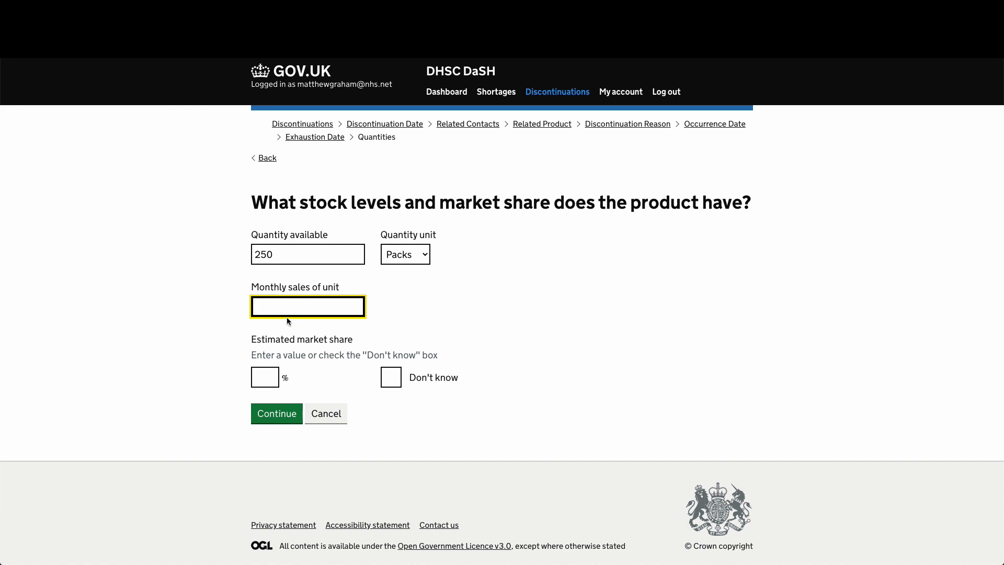
text(250)
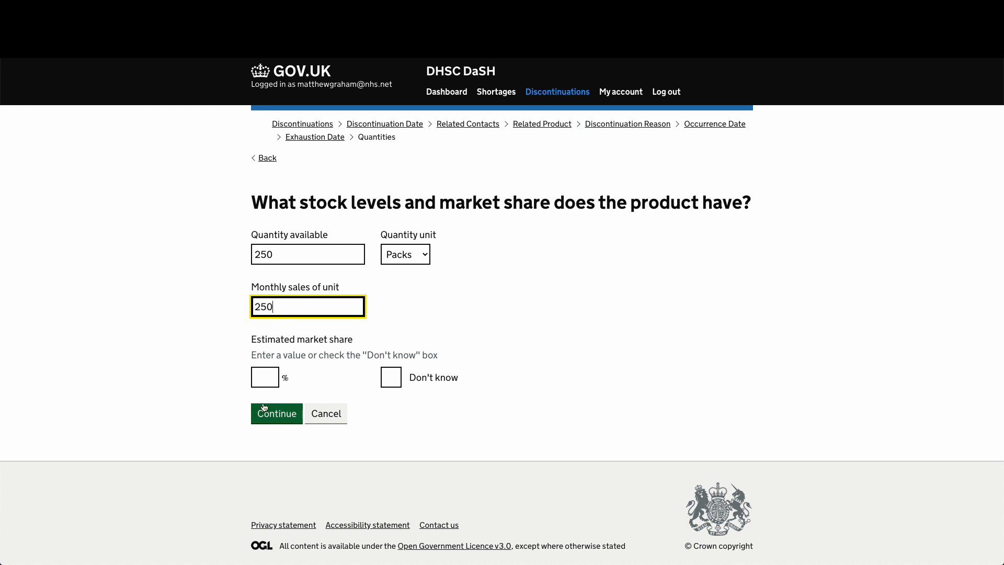
- Enter a 25% estimated market share with Don't know left unticked, and submit
click(264, 382)
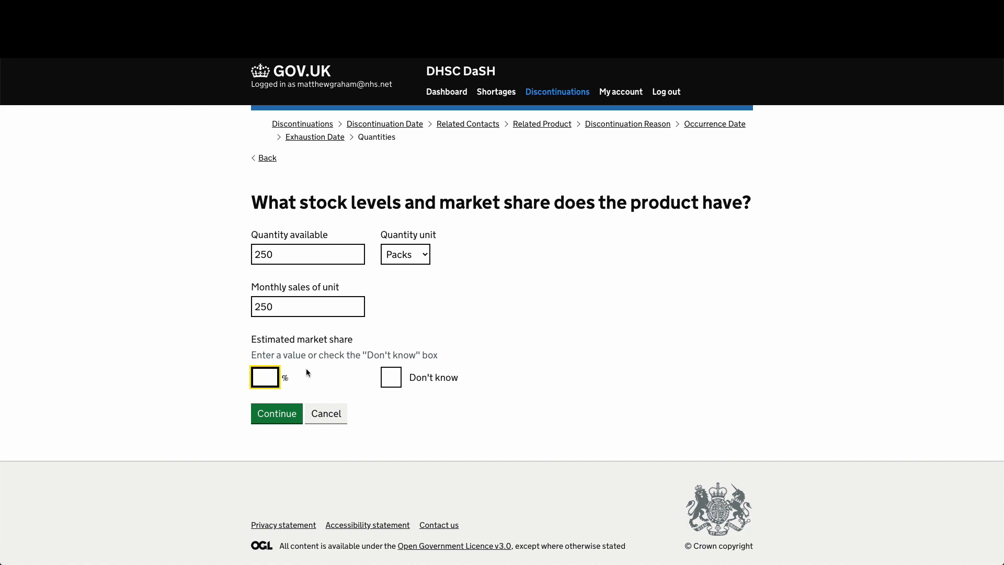
text(25)
click(391, 377)
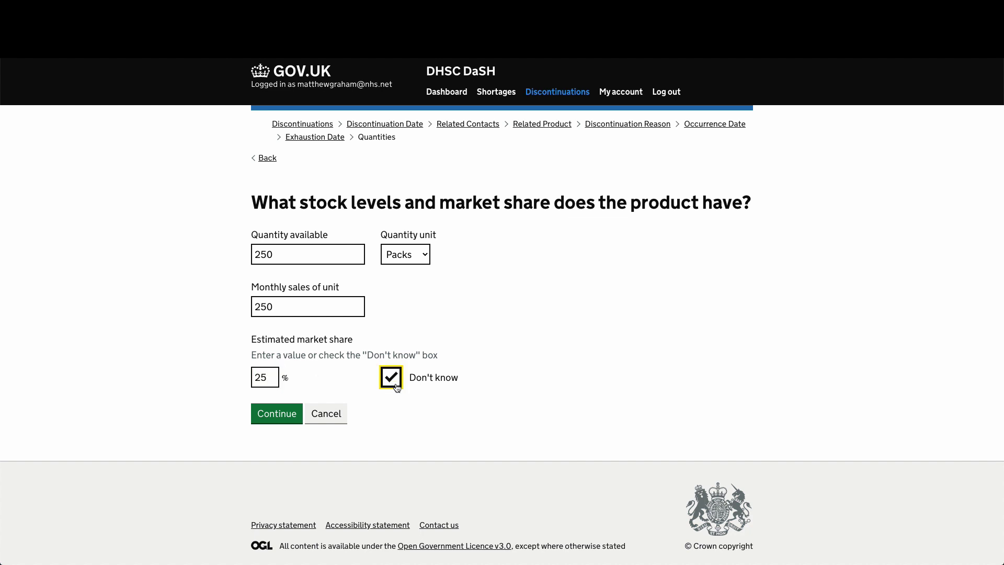
click(271, 378)
key(BackSpace)
key(BackSpace)
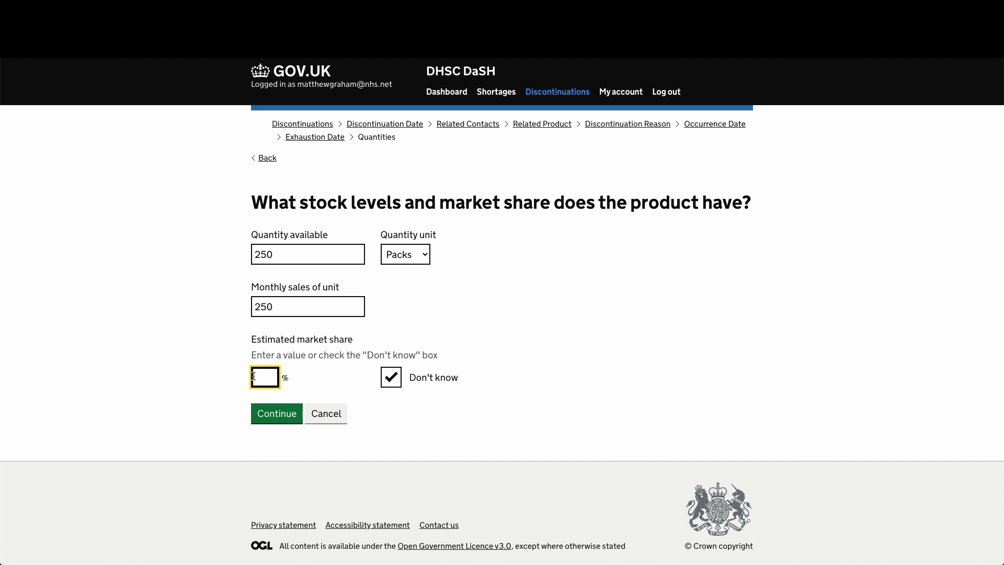
click(413, 380)
click(264, 376)
text(25)
key(BackSpace)
key(BackSpace)
text(25)
click(397, 377)
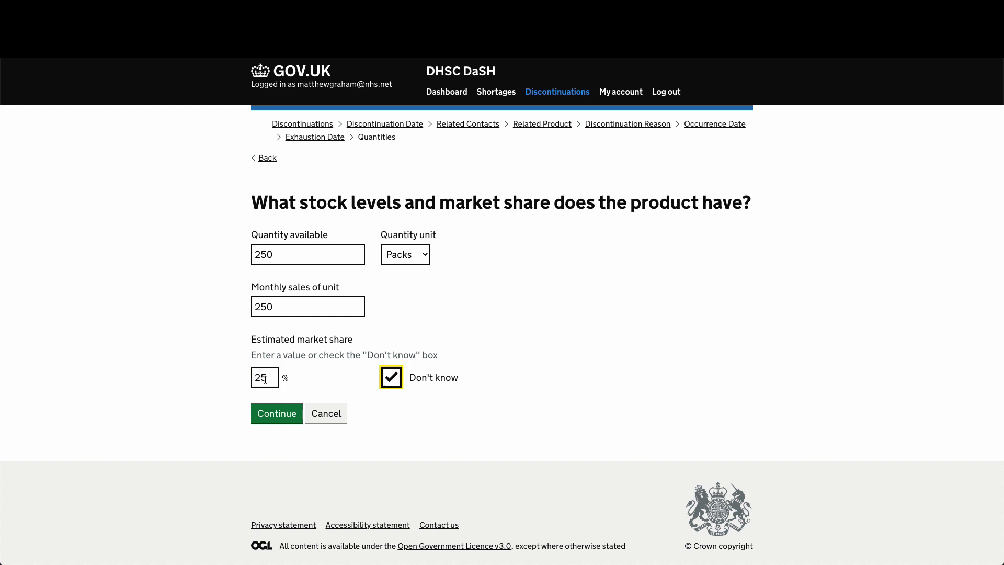
drag(266, 377, 228, 380)
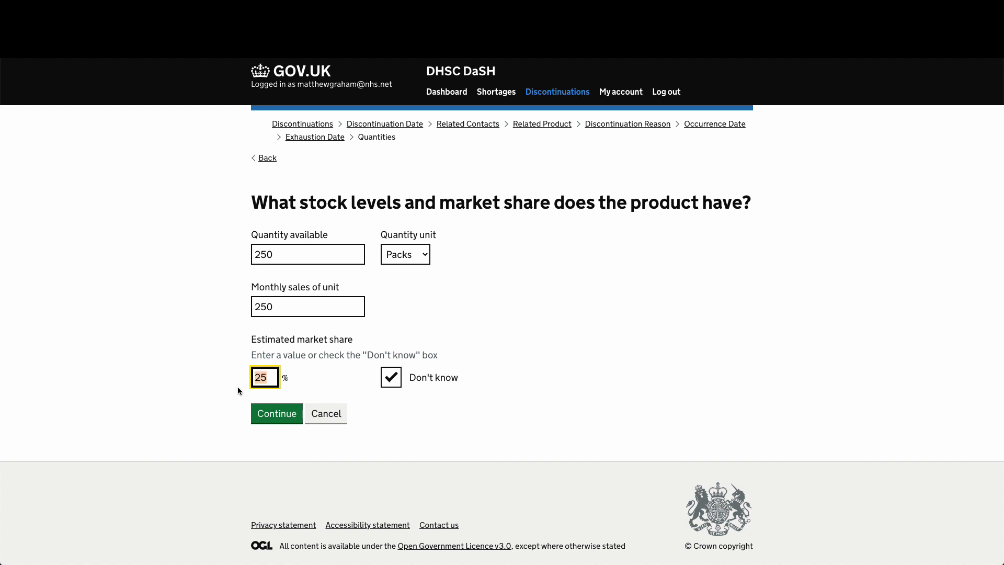
click(267, 376)
click(391, 378)
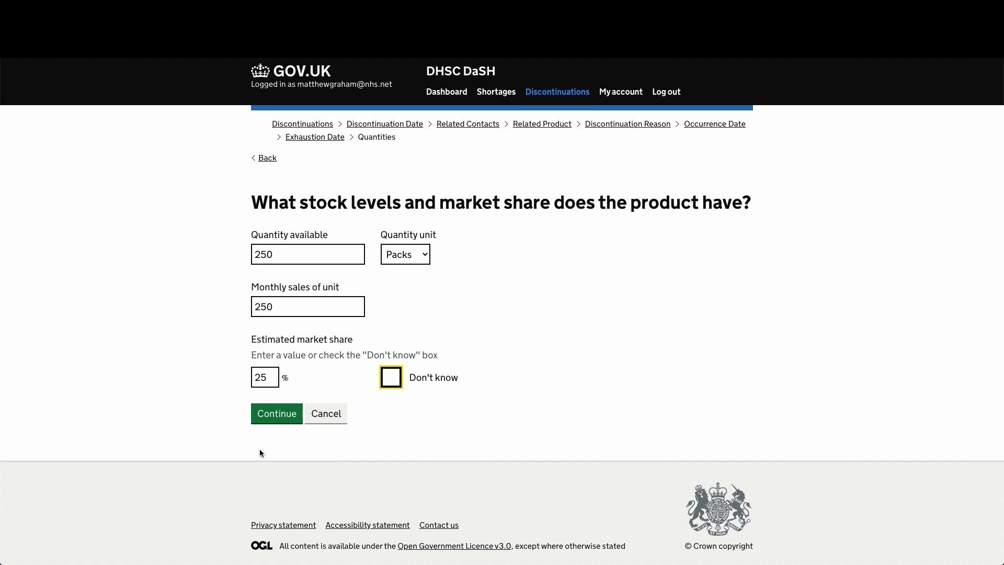
click(276, 413)
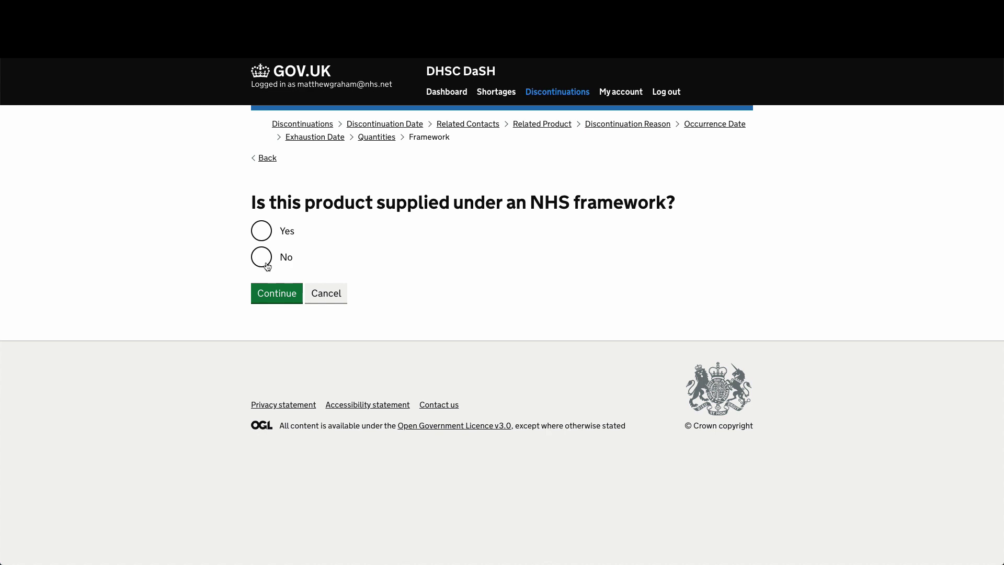
- Answer Yes to NHS framework supply, choose NHSE/I England, and set non-human uses to Don't know
click(265, 228)
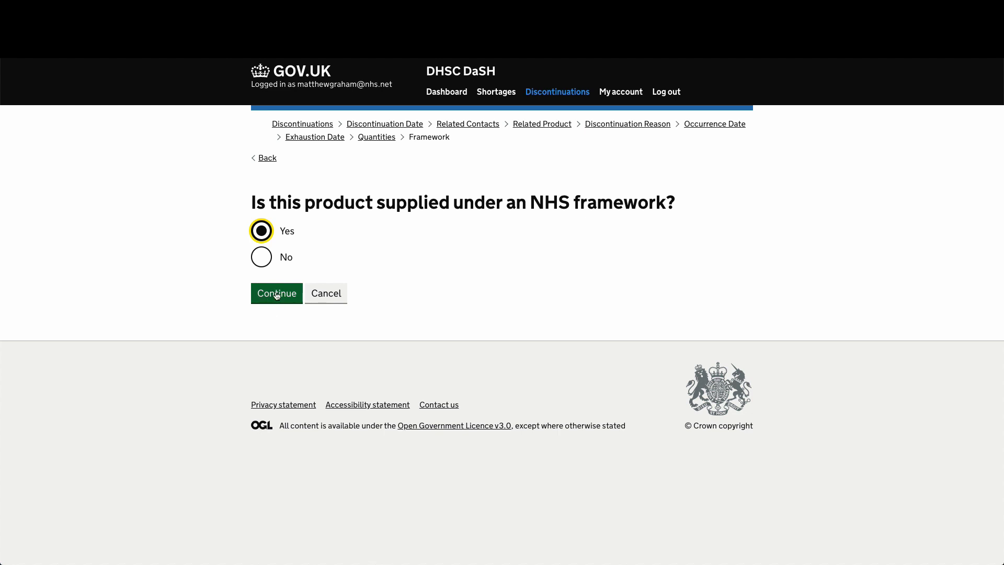
click(277, 294)
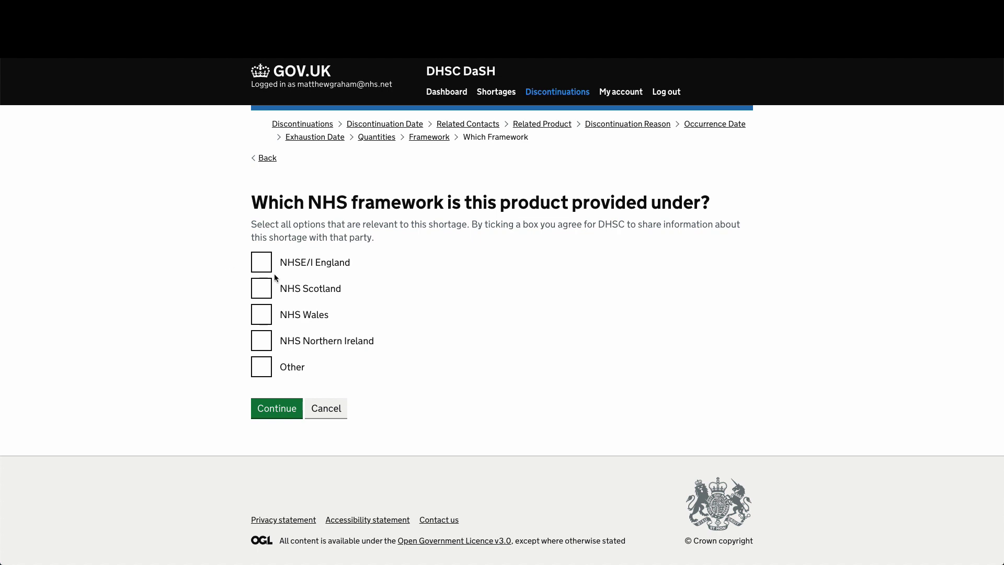
click(270, 370)
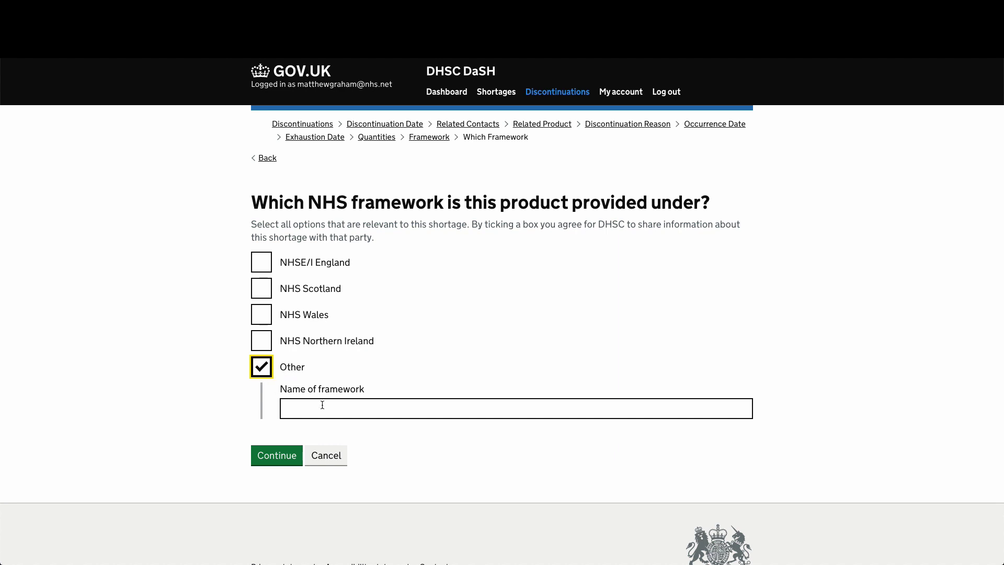
click(351, 402)
click(269, 366)
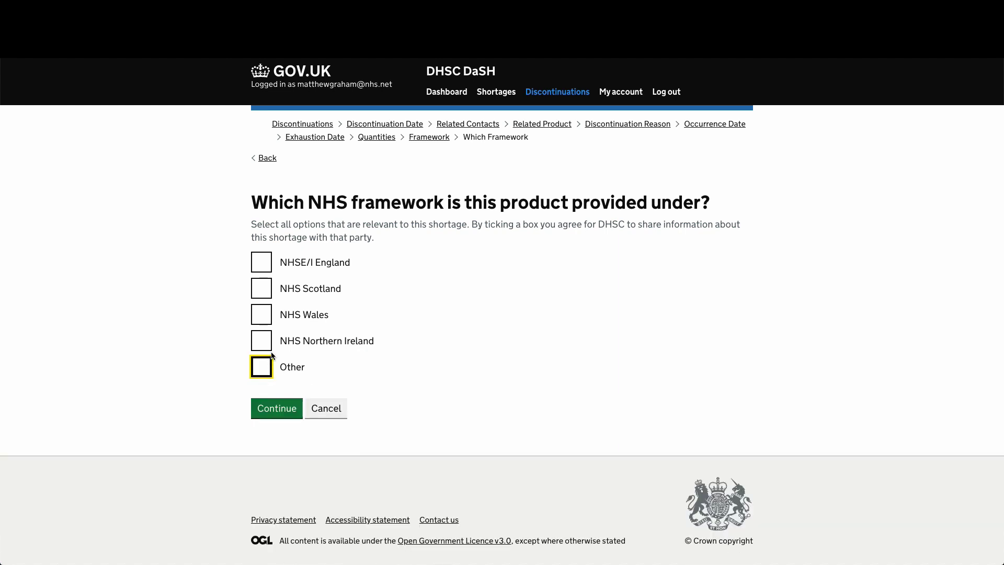
click(262, 260)
click(276, 412)
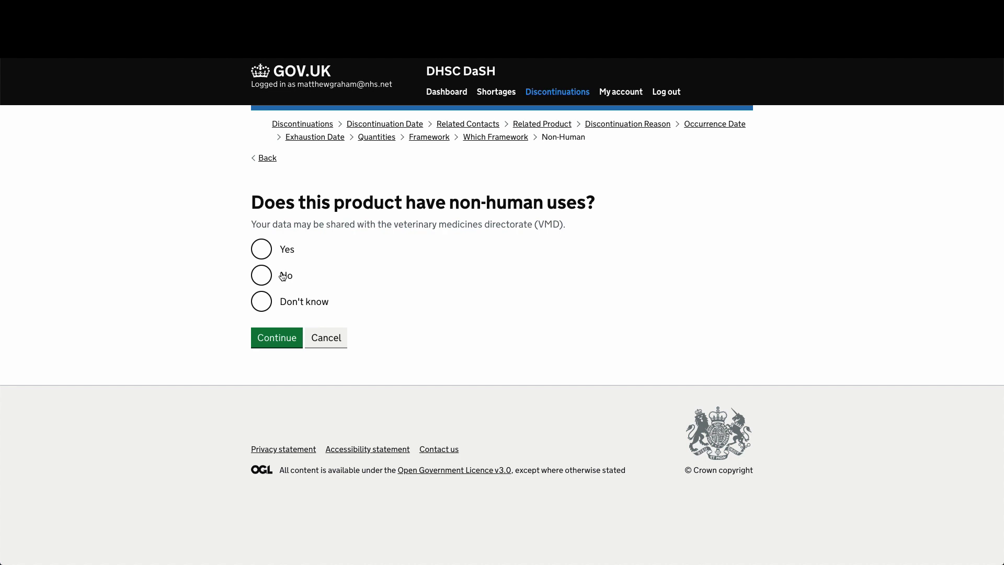
click(261, 300)
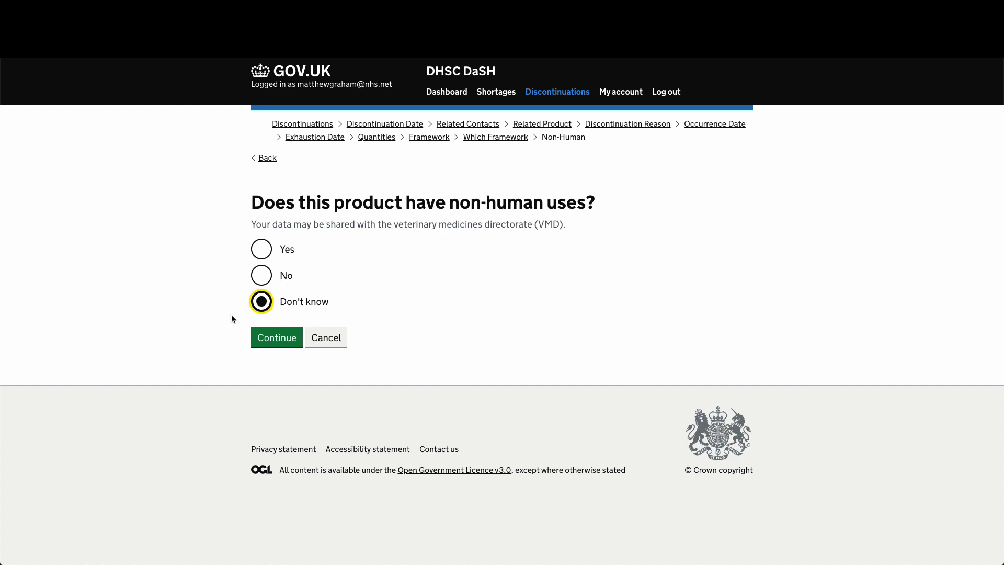
click(275, 339)
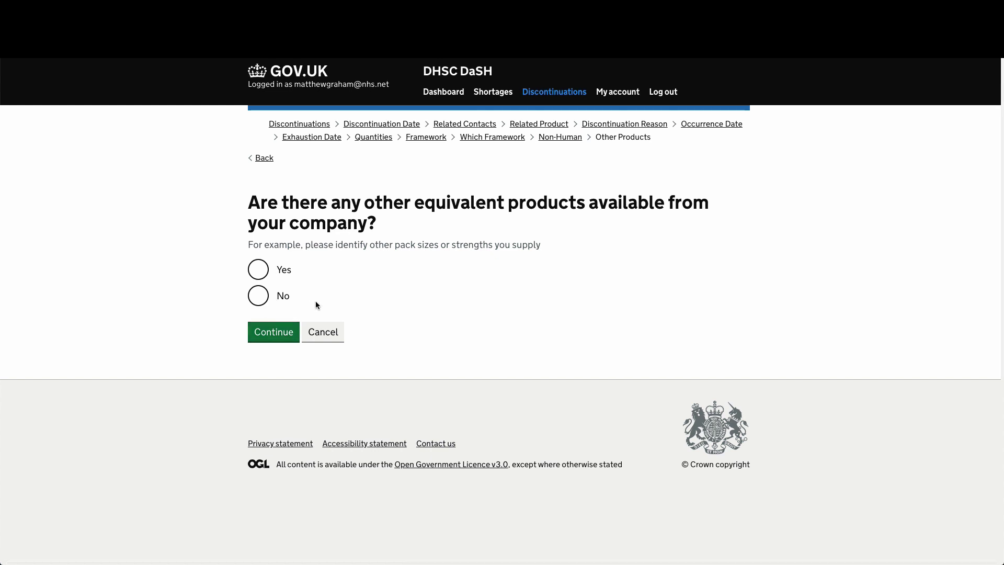
- Confirm equivalent products exist and search for paracetamol alternatives
click(258, 270)
click(262, 333)
click(319, 249)
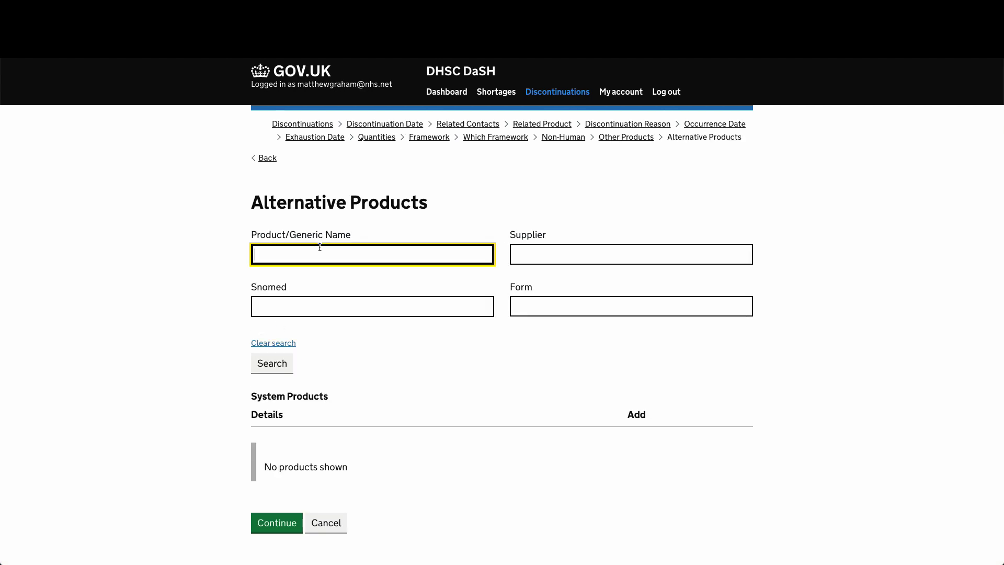
text(paracetamol)
key(Return)
- Add Teva UK Ltd paracetamol 500mg caplets, pack of 100, as the alternative and continue
scroll(490, 387, down, 4)
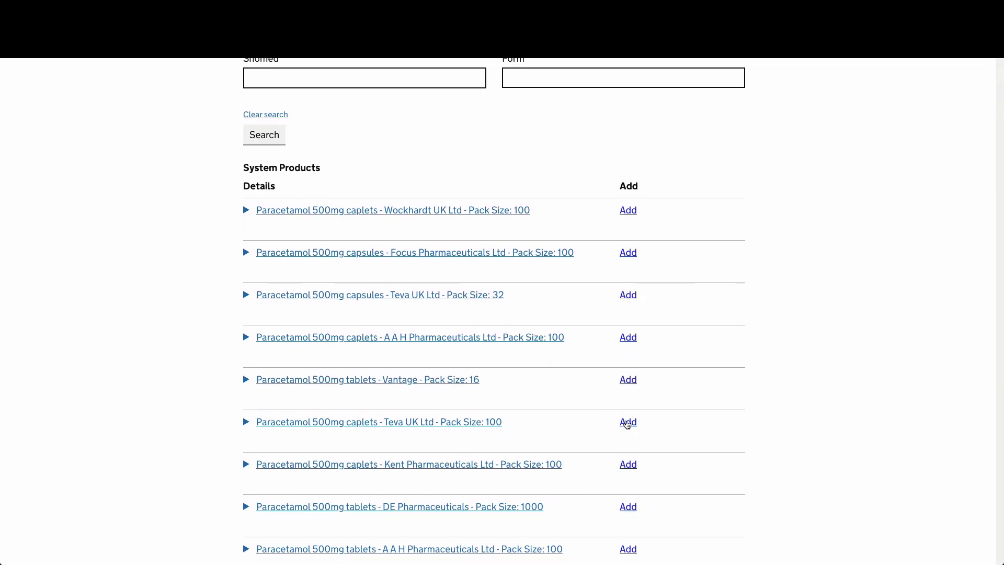
click(629, 422)
scroll(390, 419, down, 3)
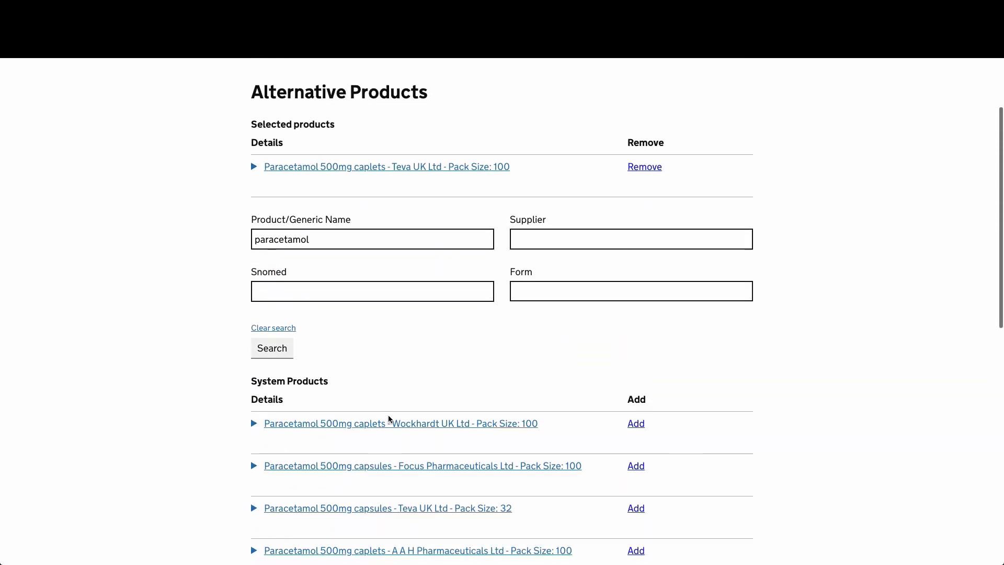
scroll(388, 419, up, 2)
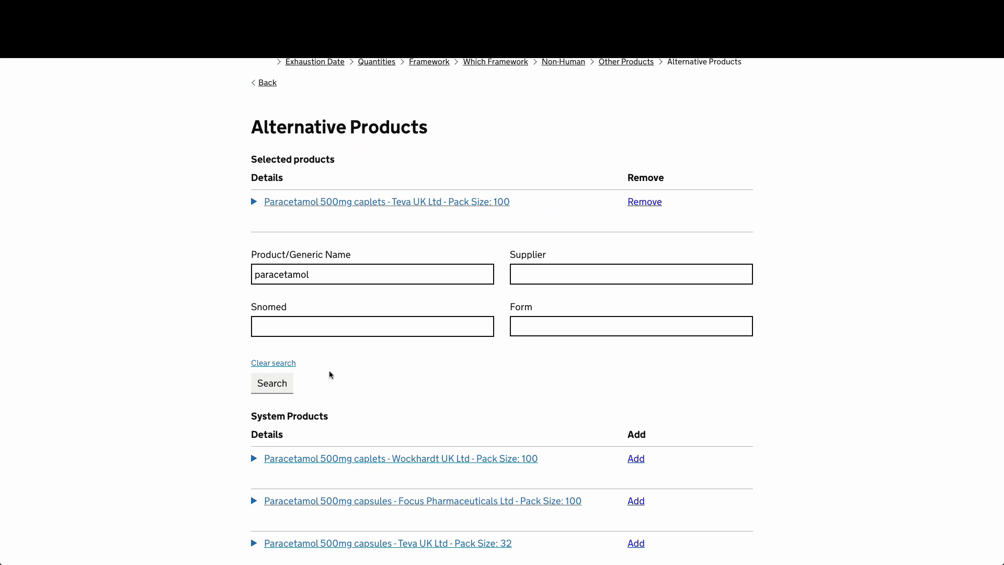
scroll(331, 374, down, 5)
scroll(331, 374, down, 5)
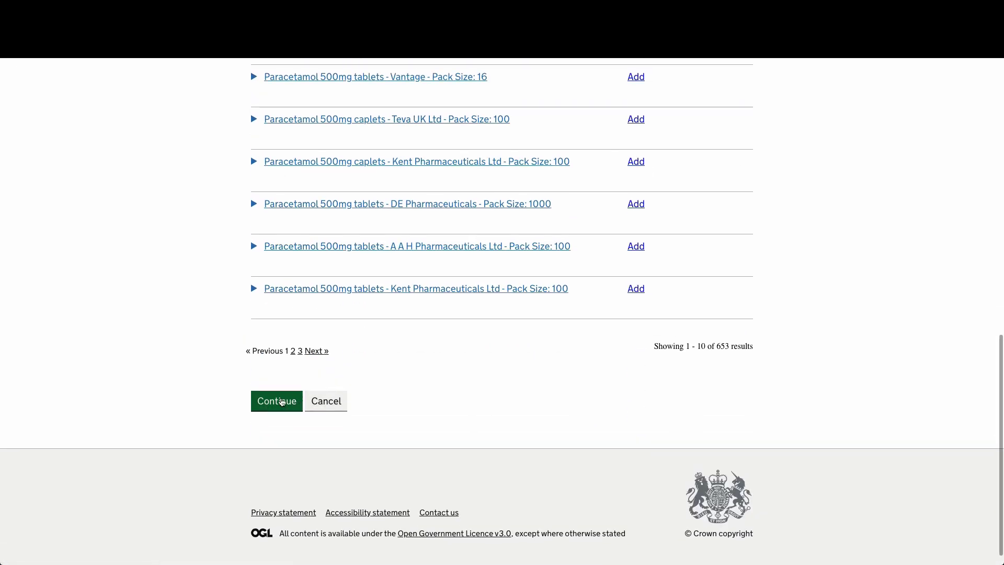
click(295, 410)
click(369, 271)
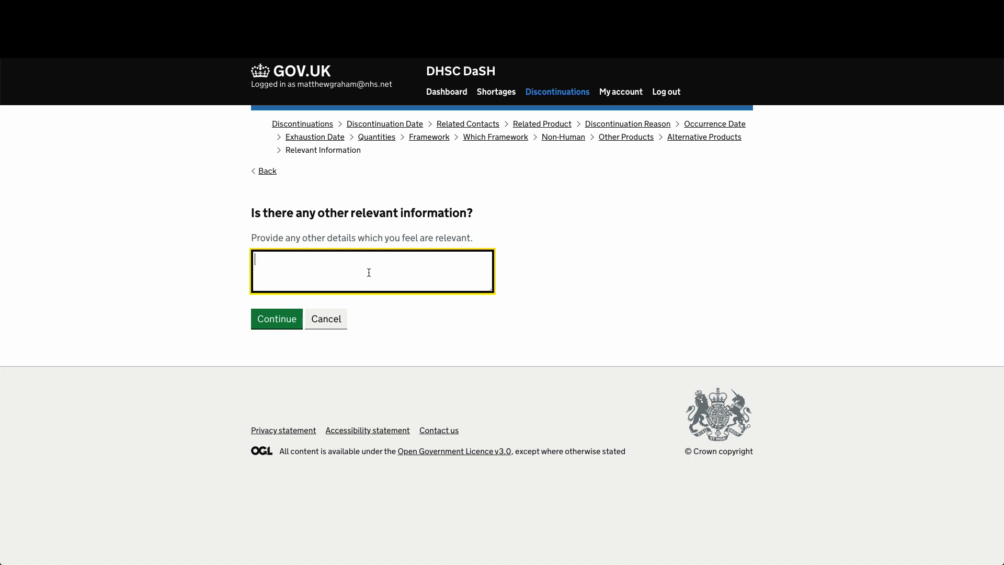
- Leave the relevant information blank and review the confirmation summary
click(269, 322)
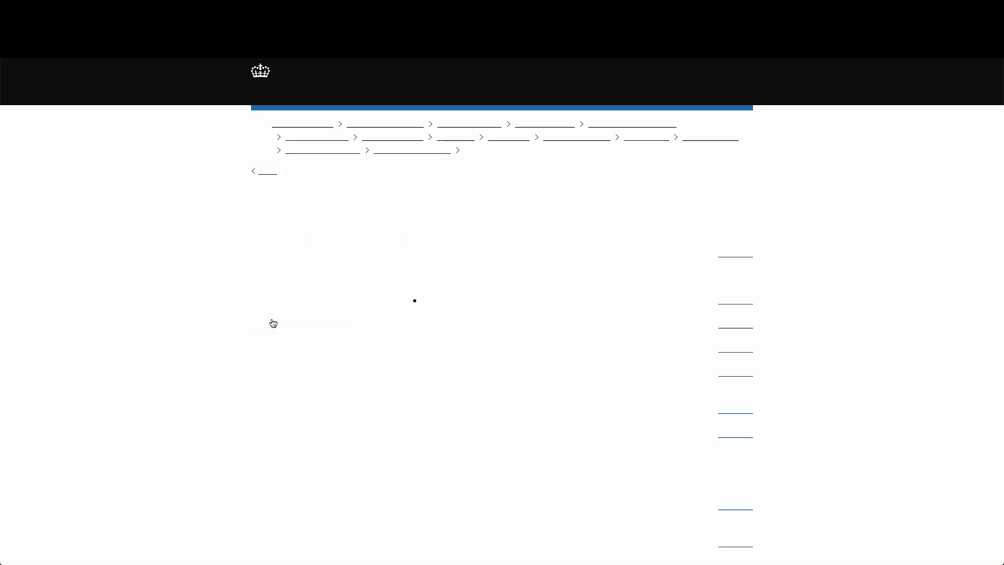
scroll(273, 358, down, 2)
scroll(273, 358, down, 2)
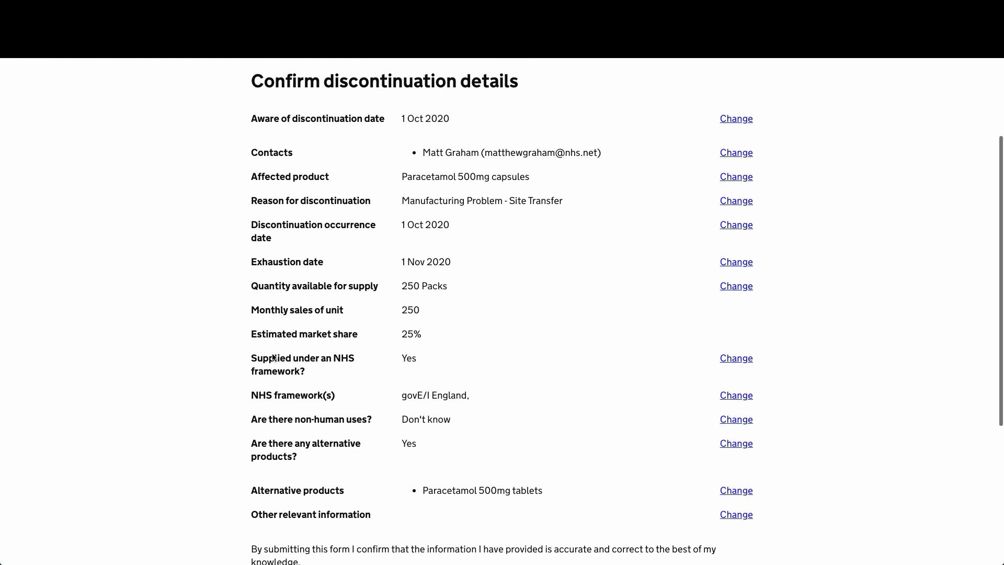
scroll(273, 358, down, 1)
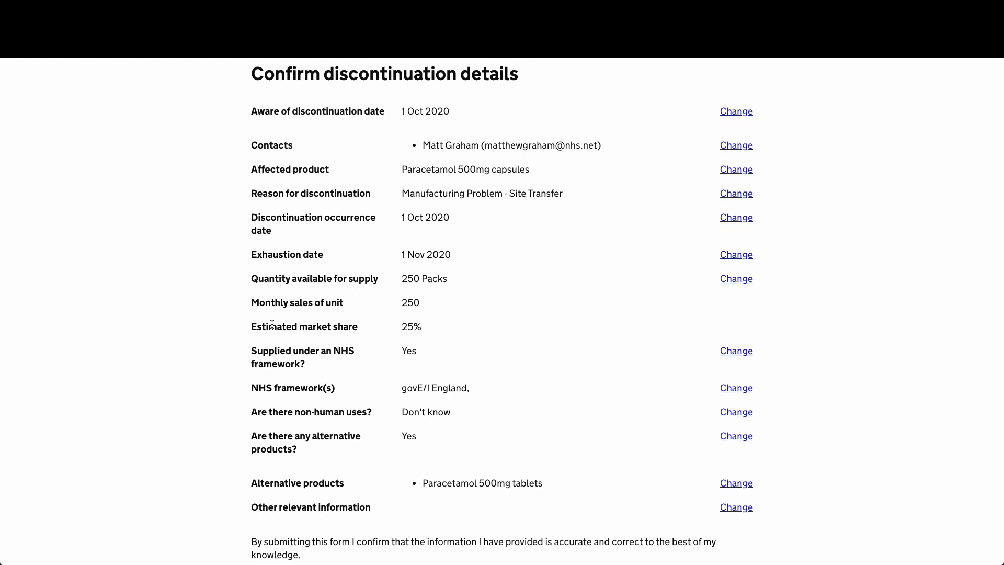
scroll(272, 324, down, 1)
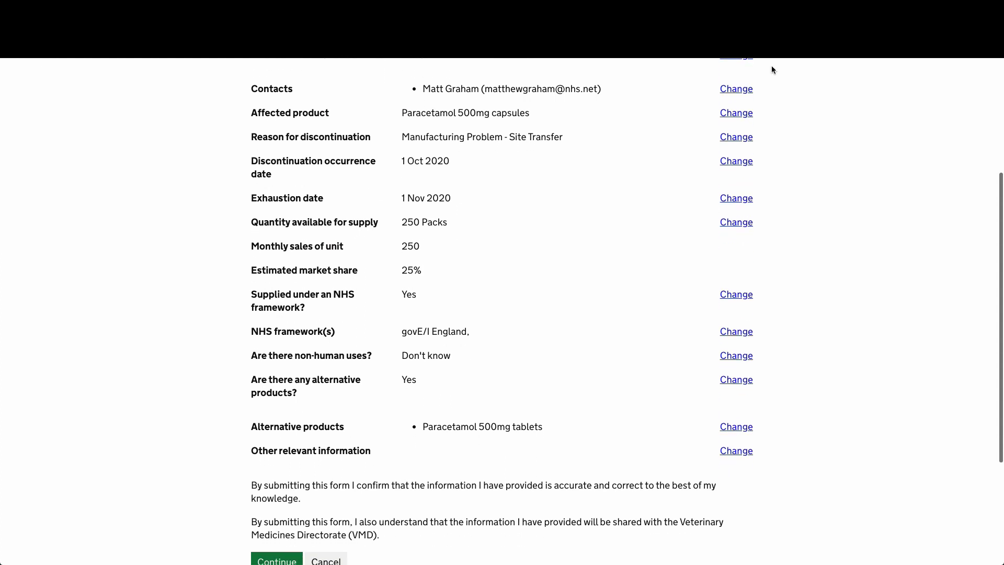
scroll(526, 277, up, 4)
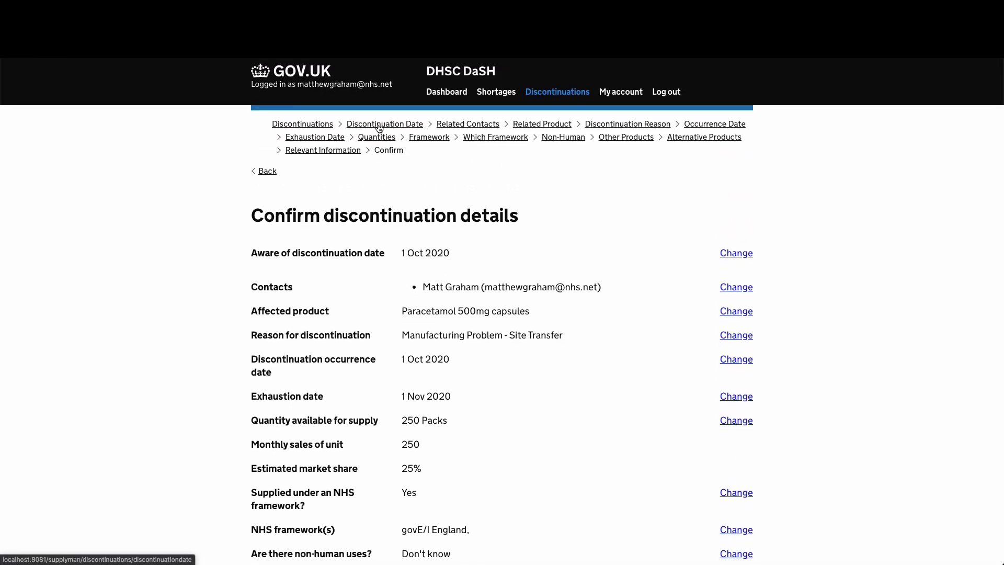
scroll(478, 243, down, 6)
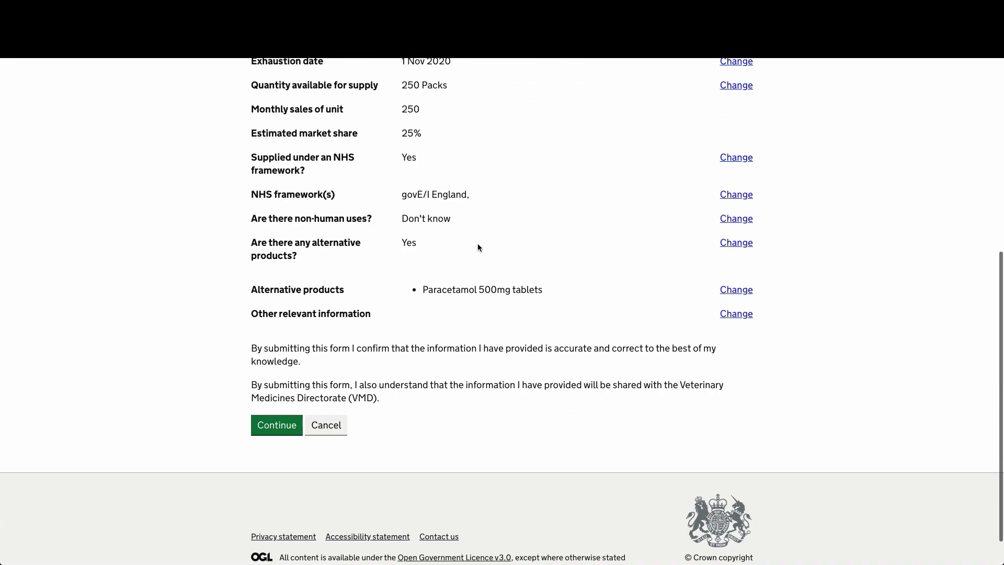
- Read the declaration and submit the paracetamol 500mg capsules discontinuation report
drag(253, 347, 432, 409)
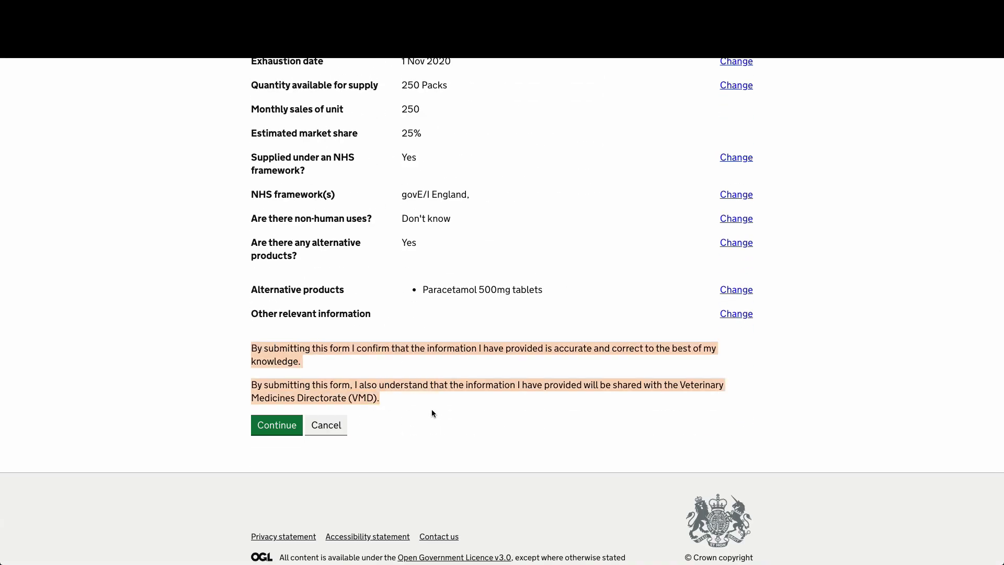
click(421, 397)
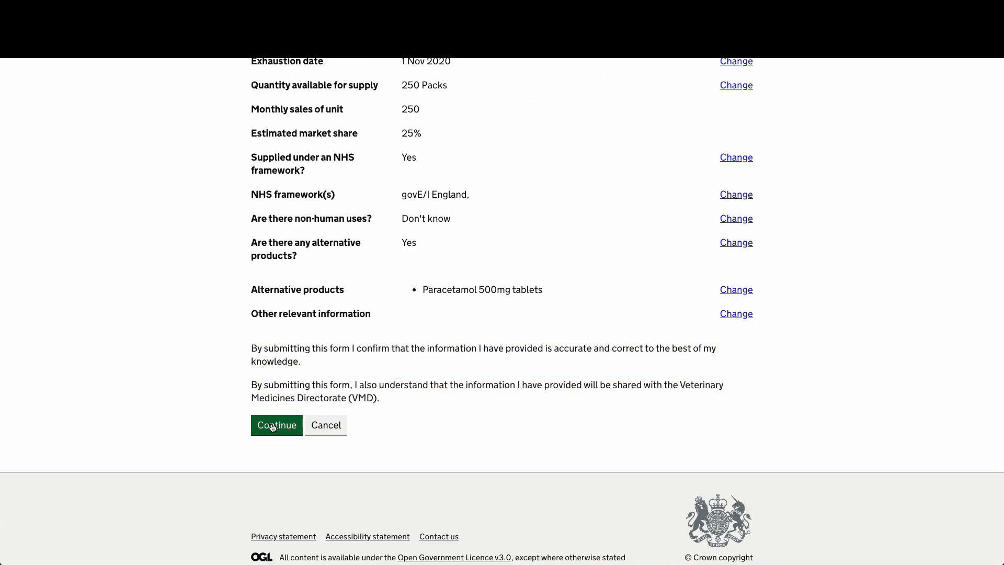
click(272, 426)
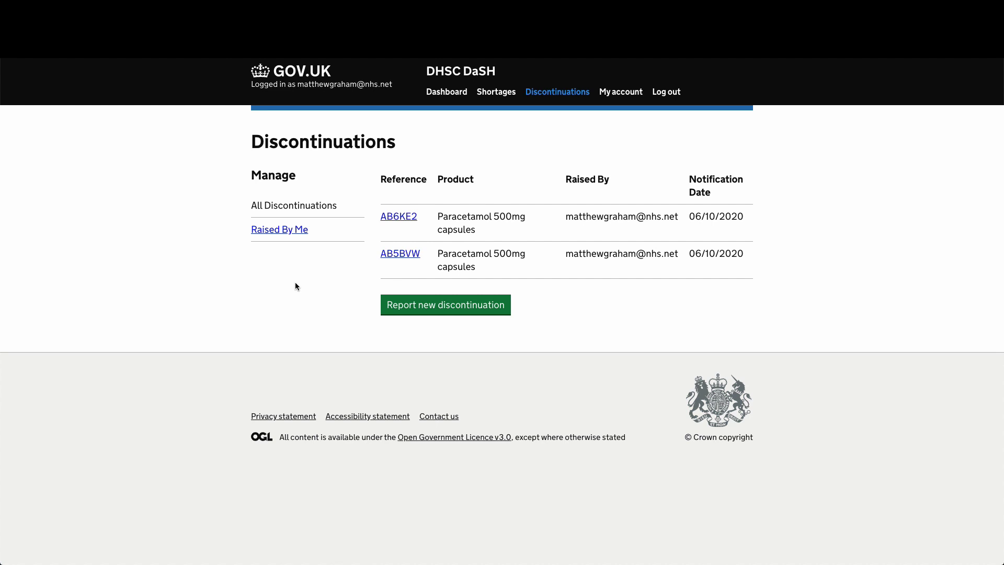
- Open discontinuation record AB6KE2 and look through its answers
click(407, 219)
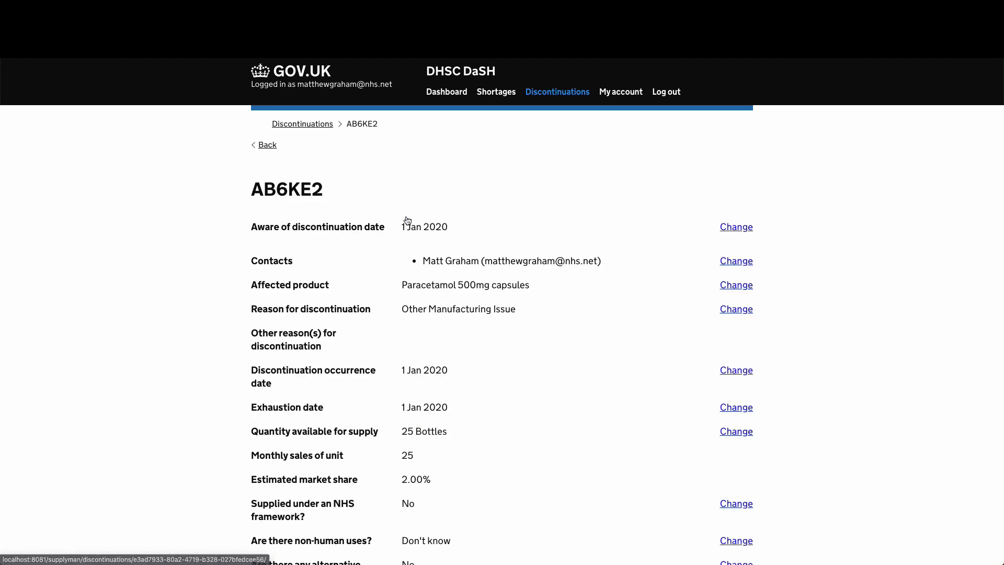
scroll(348, 299, down, 3)
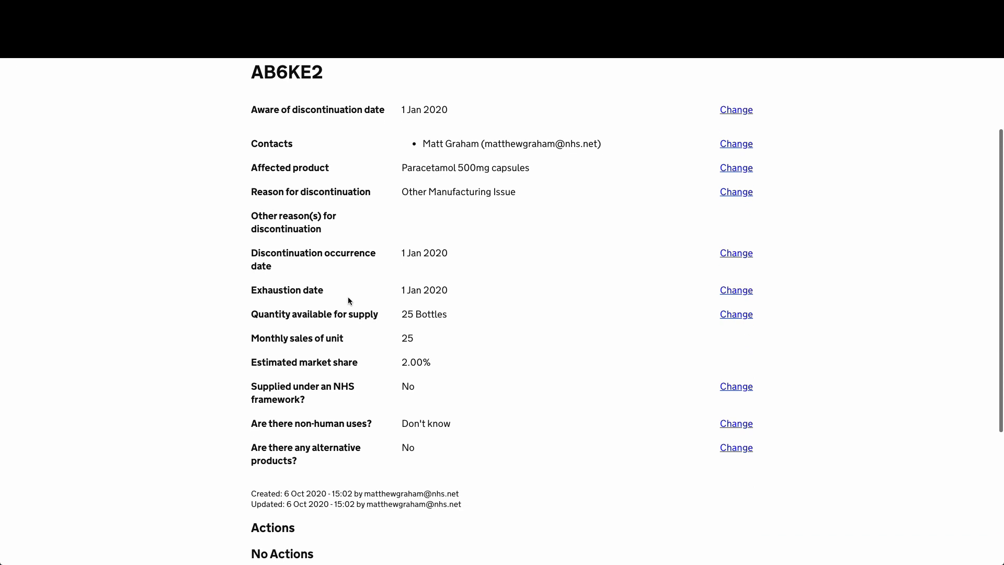
scroll(348, 300, down, 2)
scroll(349, 301, up, 3)
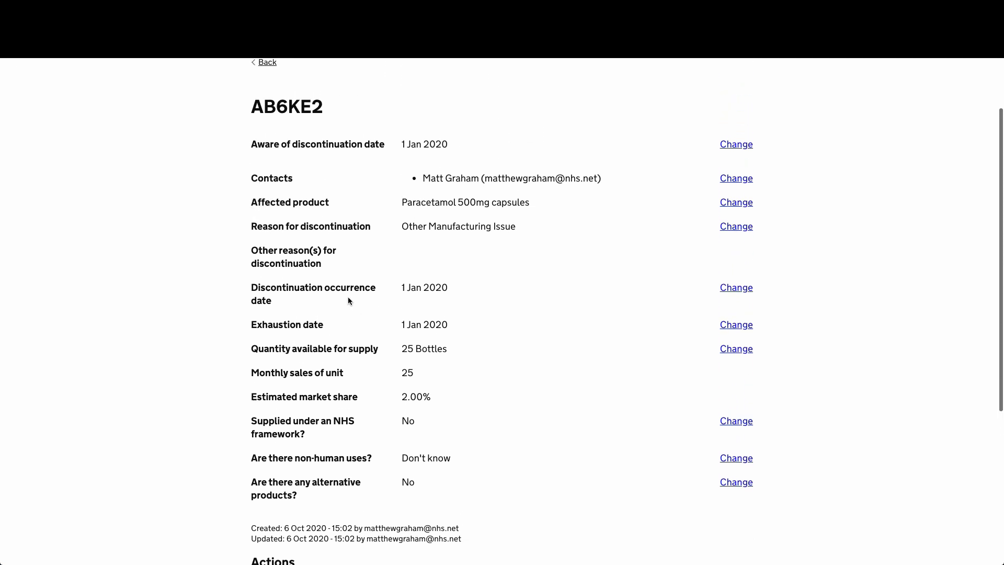
scroll(347, 296, up, 2)
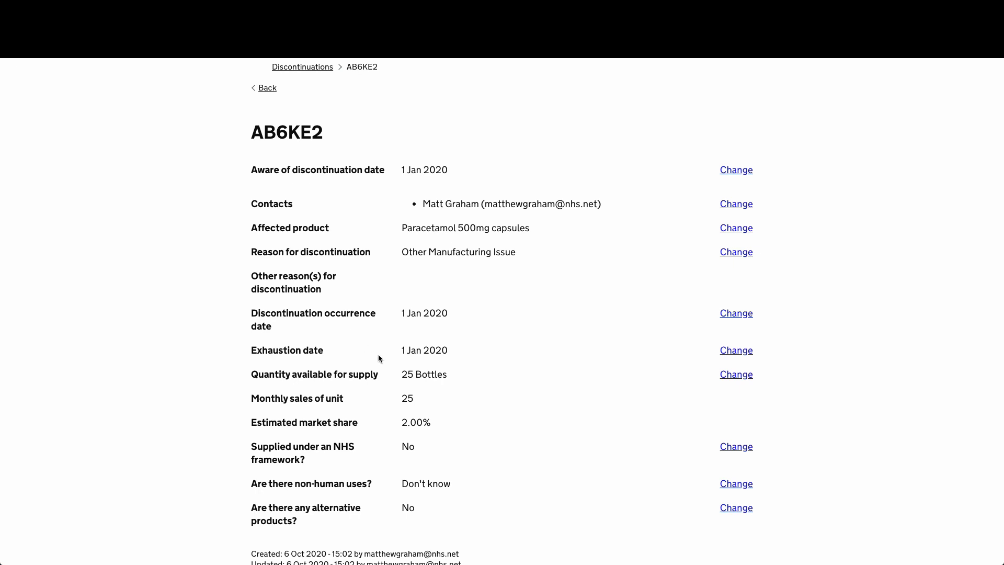
scroll(378, 352, down, 2)
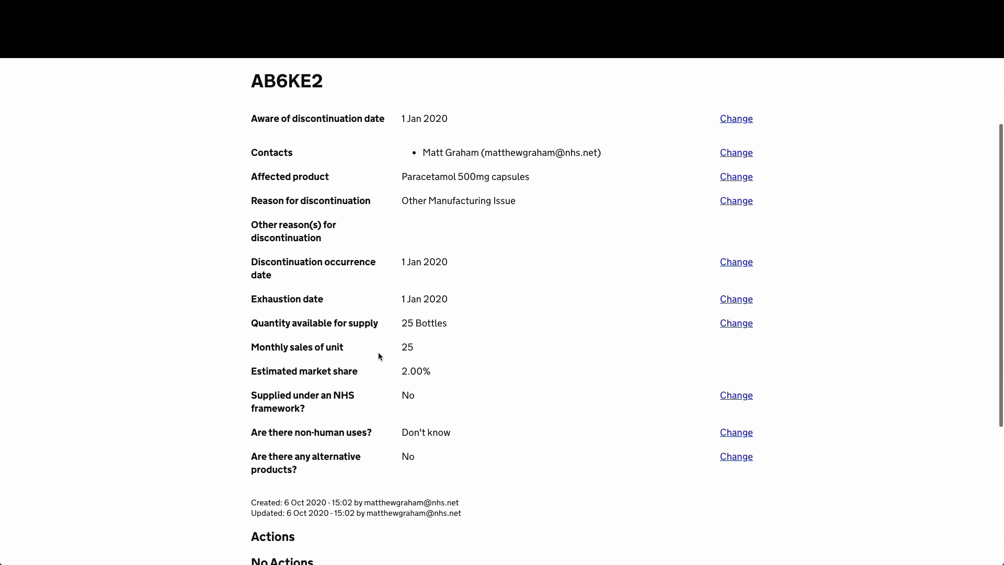
- Change 'Are there non-human uses?' from Don't know to Yes, save, and check the new answer
click(728, 433)
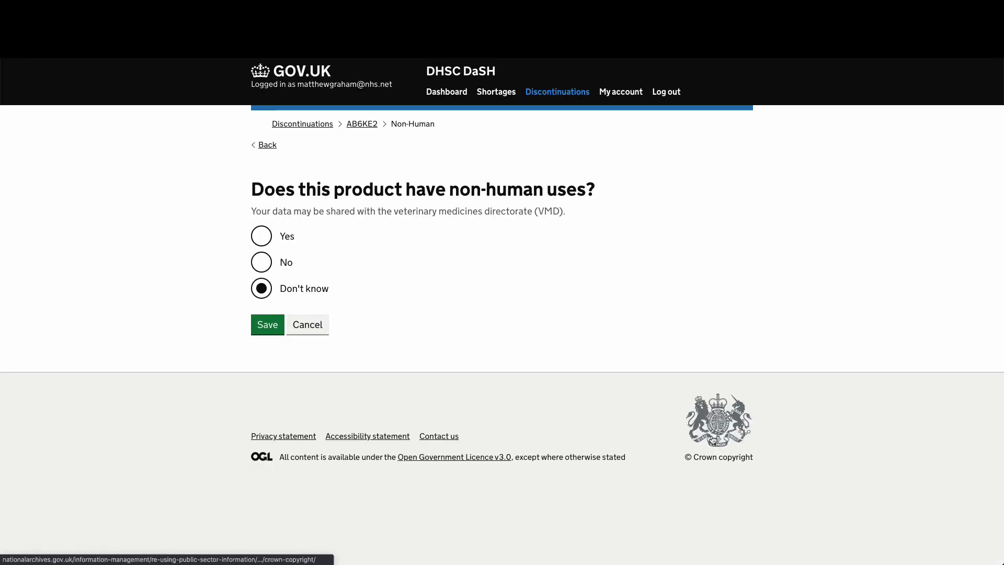
click(262, 236)
click(267, 324)
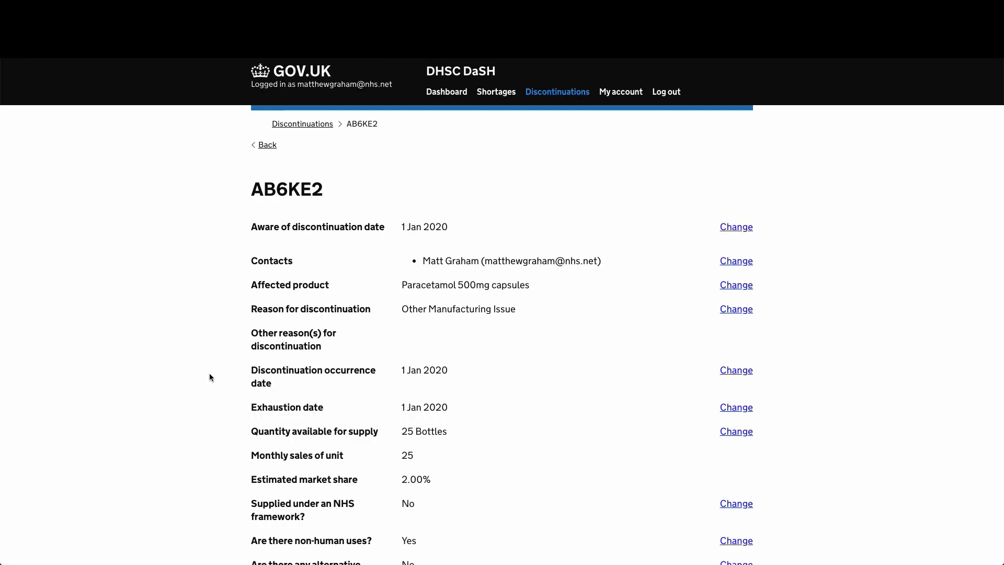
scroll(293, 393, down, 3)
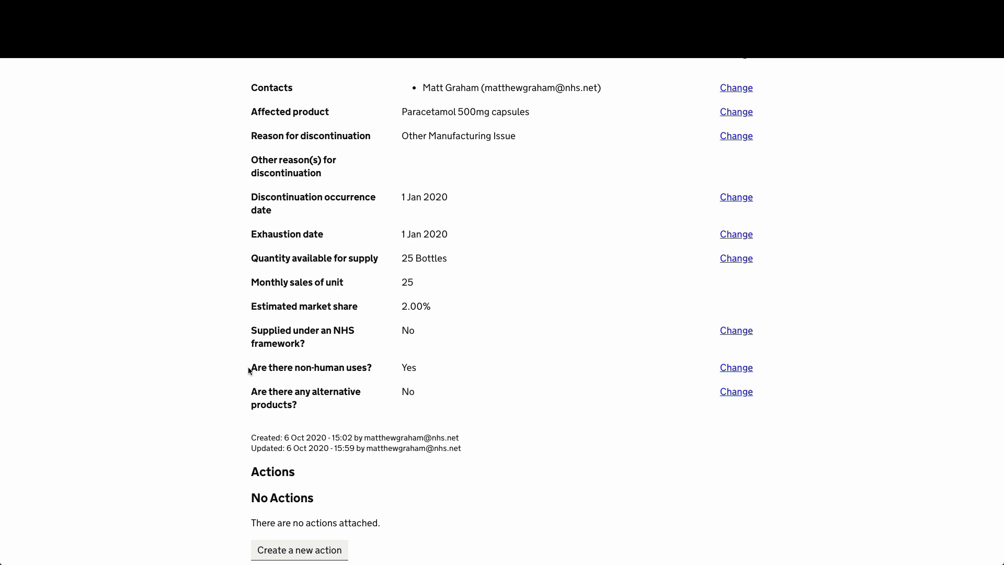
mouse_move(249, 370)
mouse_down()
mouse_move(428, 367)
mouse_move(247, 368)
mouse_up()
click(310, 367)
scroll(366, 400, down, 2)
scroll(365, 400, up, 5)
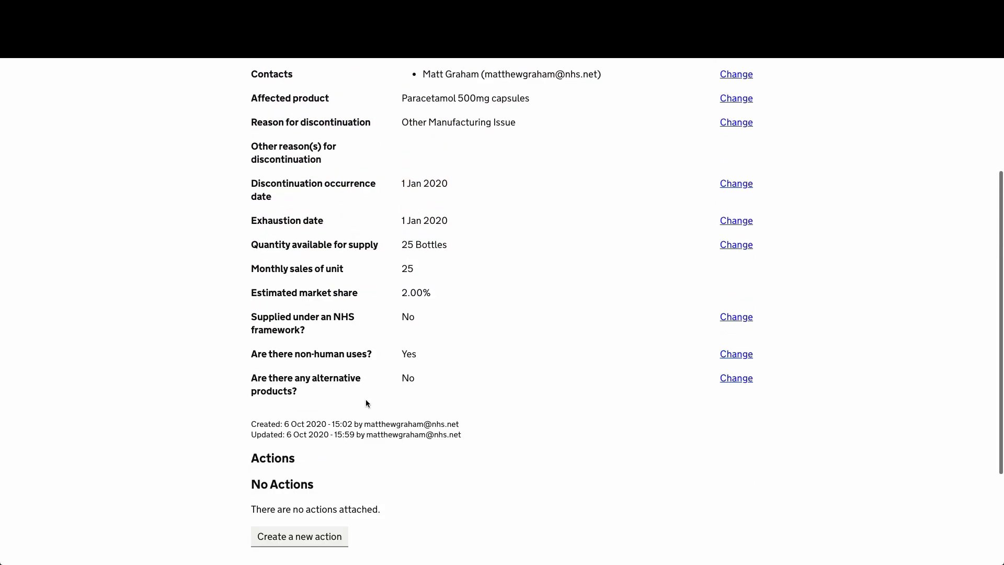